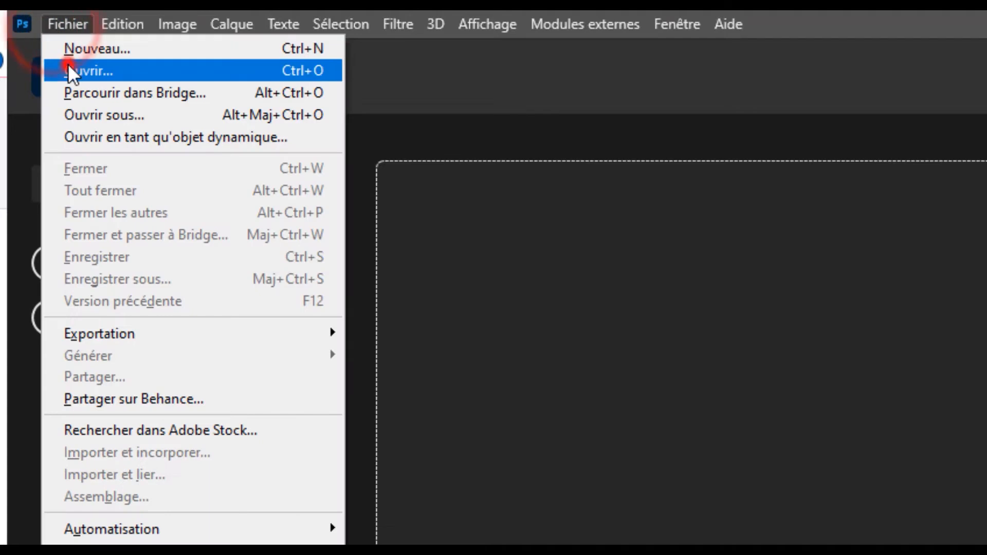
Create a new document from the Web - Petit preset, 1280 x 800 px at 72 ppi.
left_click(69, 48)
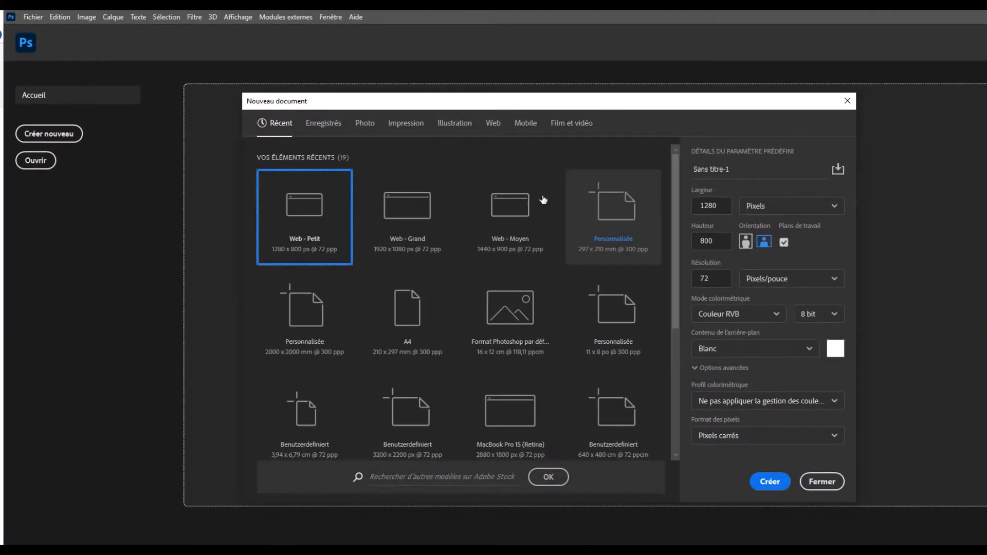
left_click(522, 130)
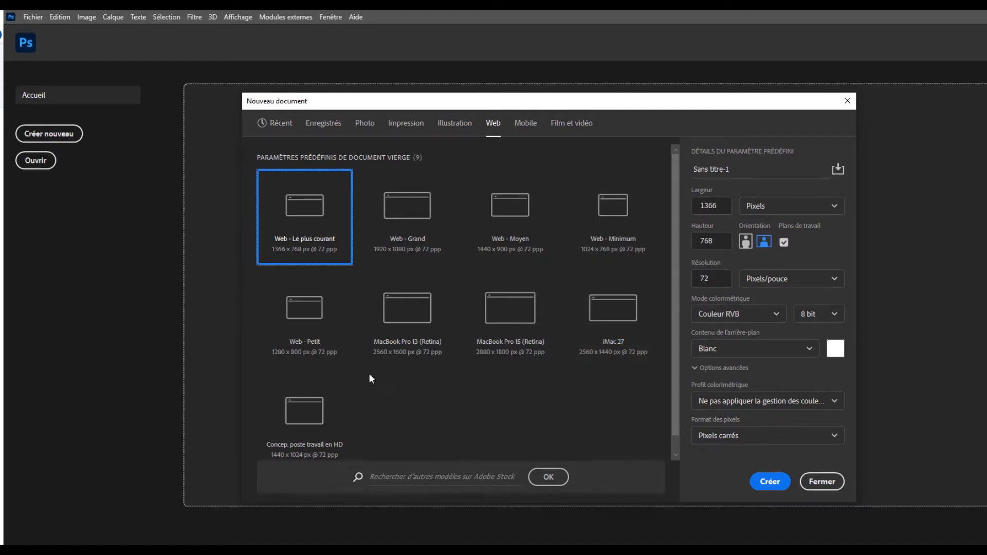
left_click(301, 341)
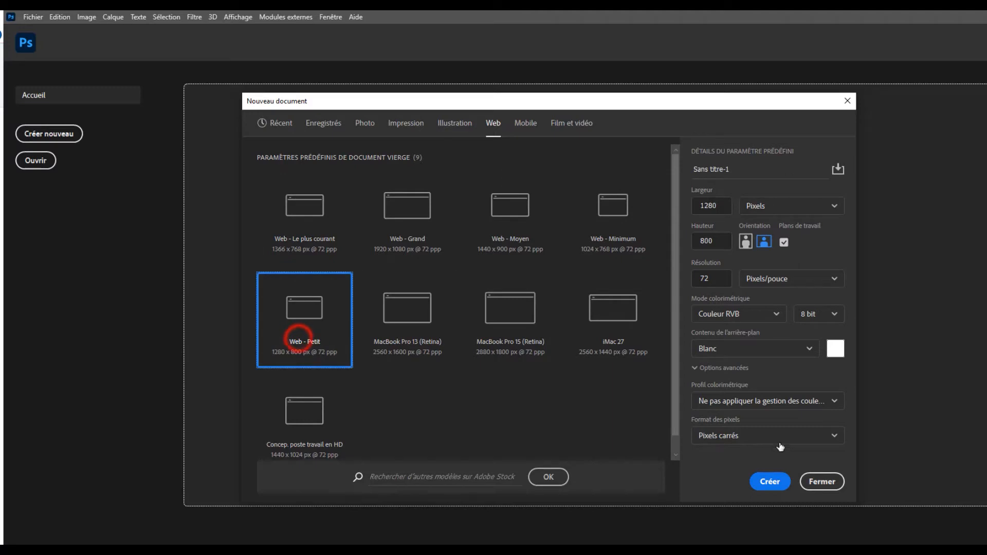
left_click(771, 482)
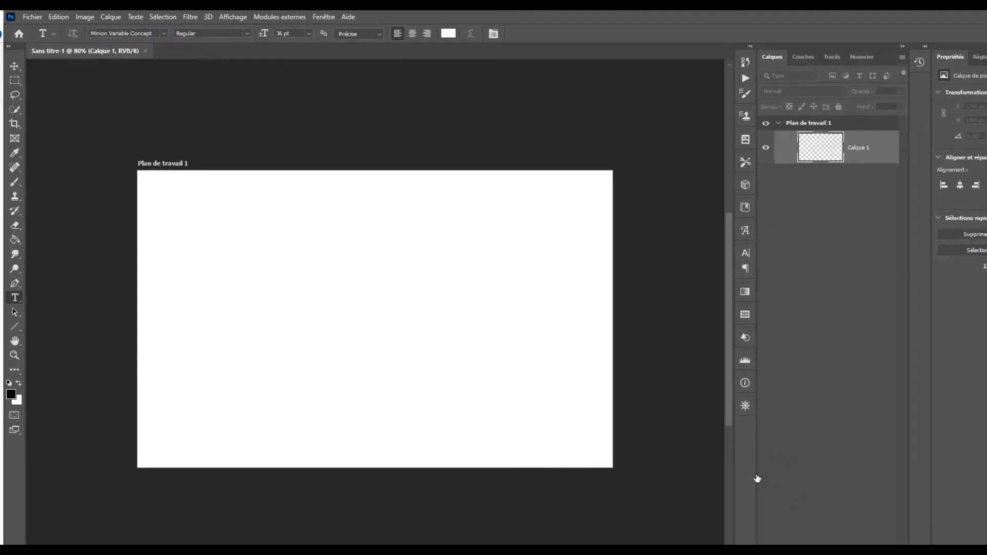
Add a solid colour (Couleur unie) fill layer in black, 000000, as the artboard's background.
left_click(13, 61)
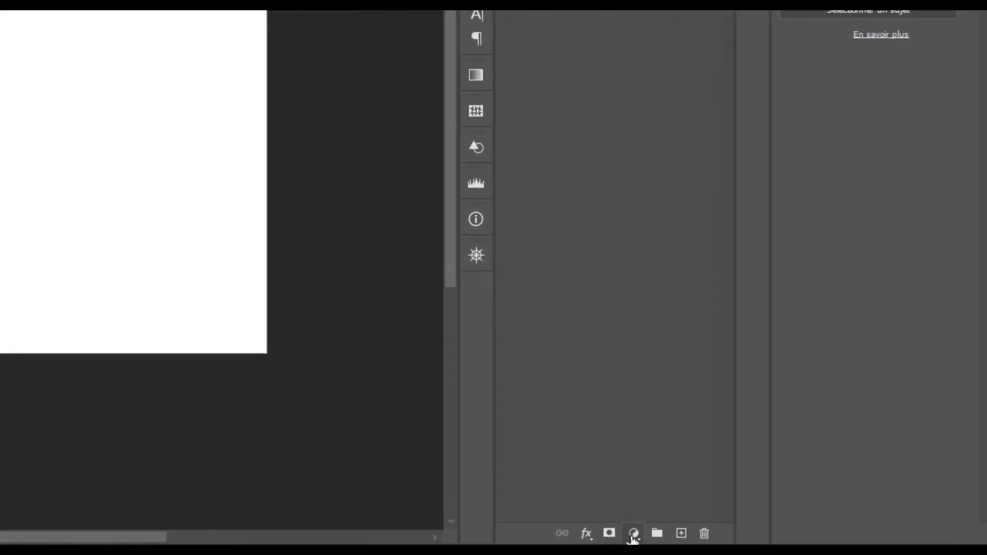
left_click(633, 535)
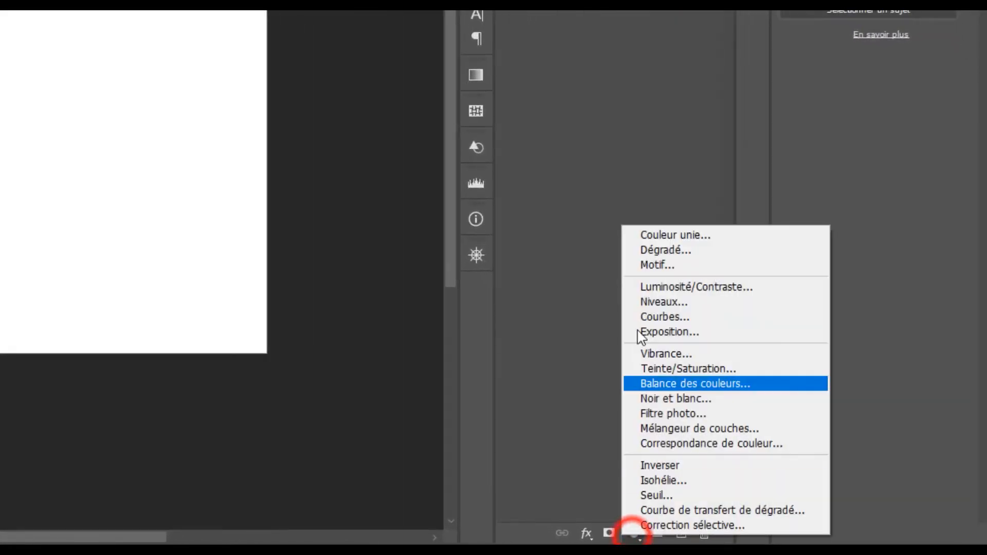
left_click(668, 234)
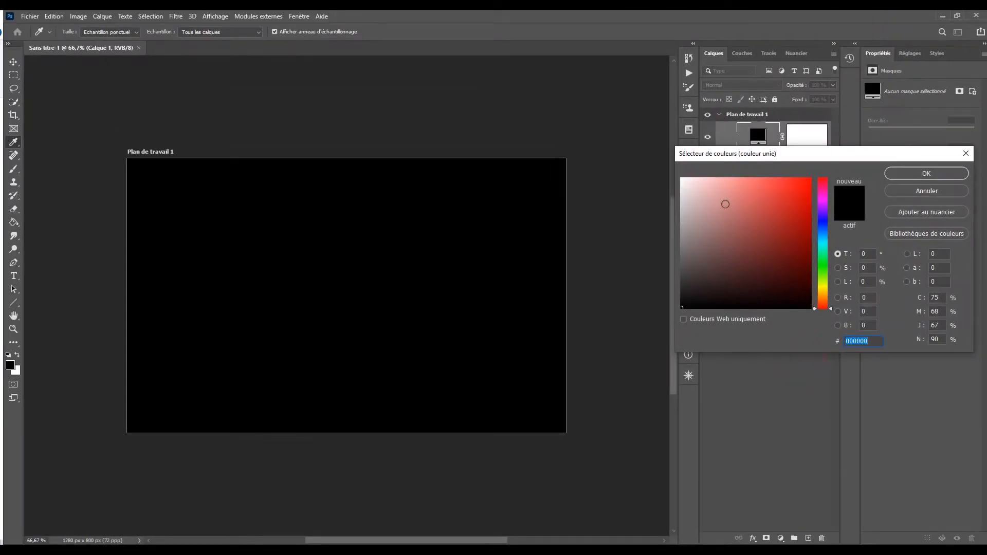
left_click(914, 173)
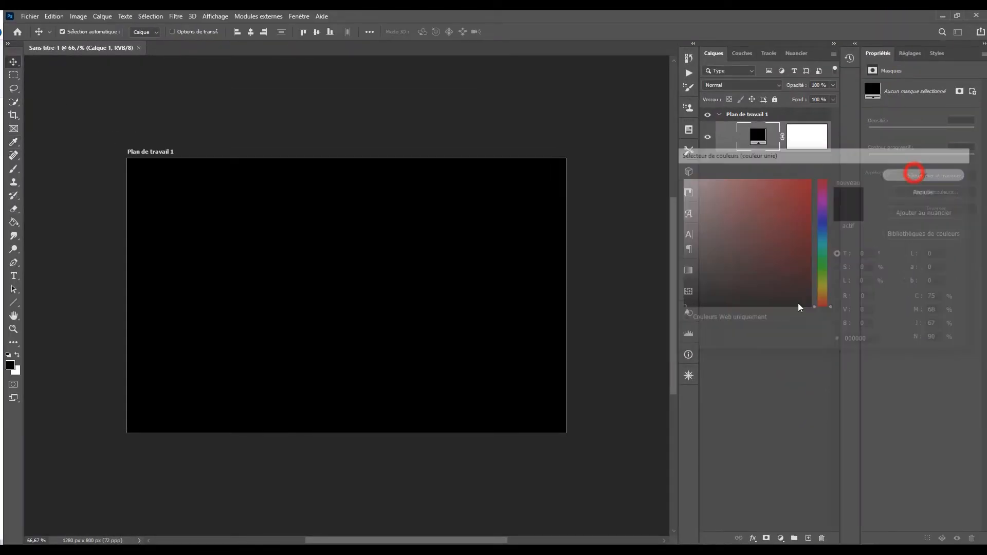
key("v")
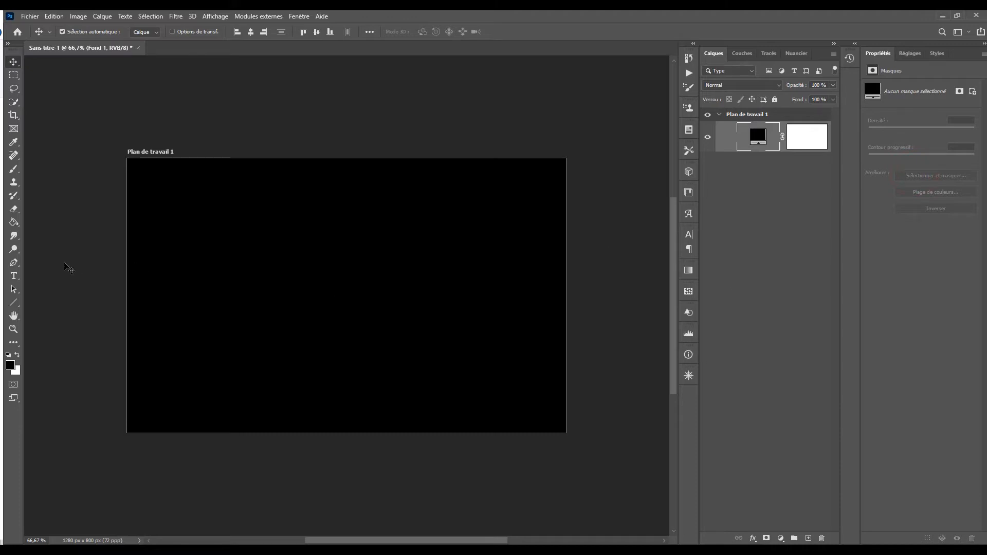
Add a white text reading TITRE in the upper part of the black artboard.
left_click(15, 276)
left_click(225, 239)
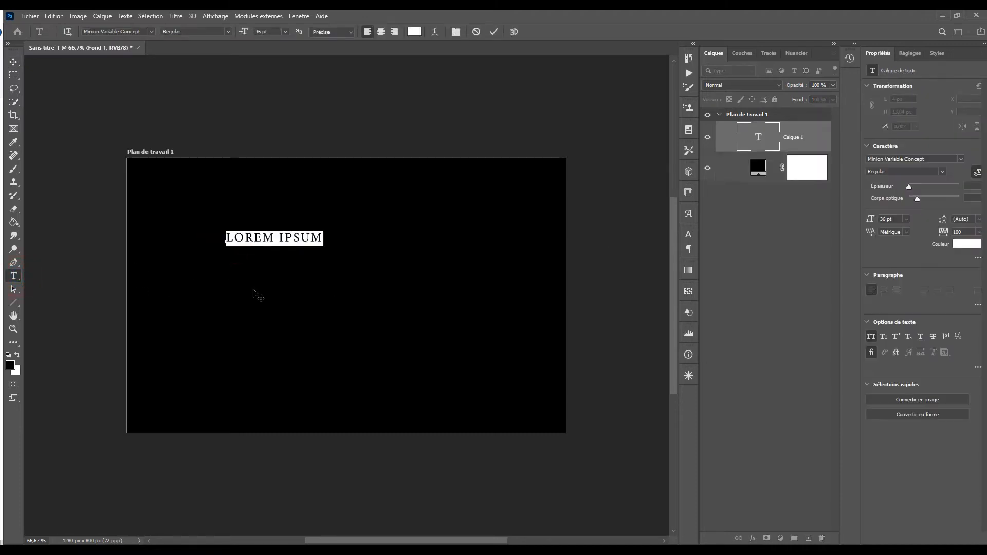
type("TITRE")
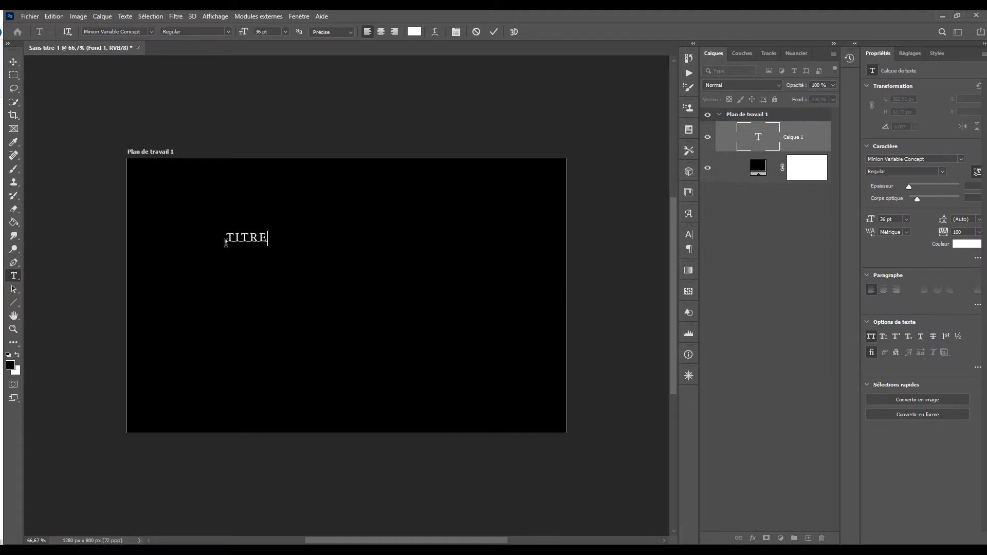
Set the font of the TITRE text to Calibri Bold after trying Algerian.
double_click(229, 236)
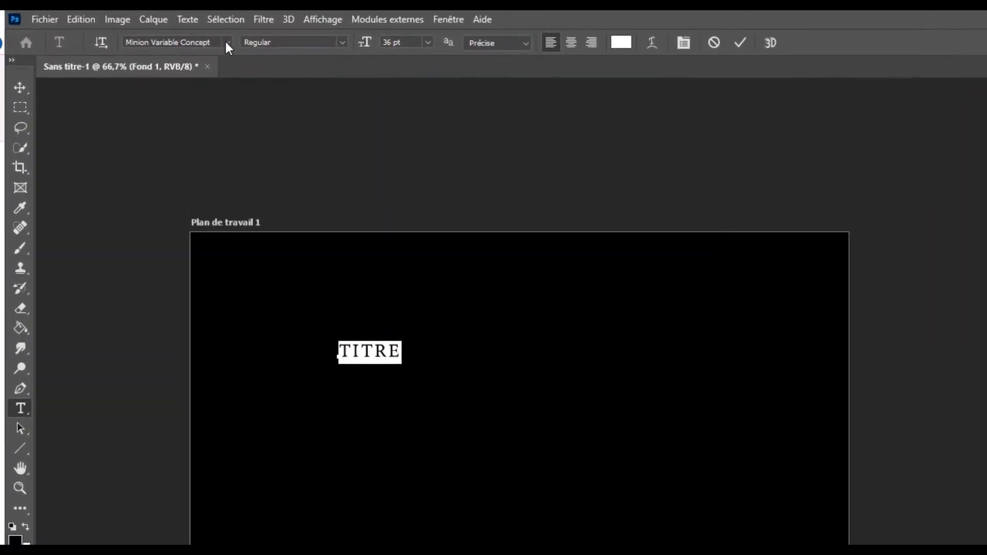
left_click(226, 42)
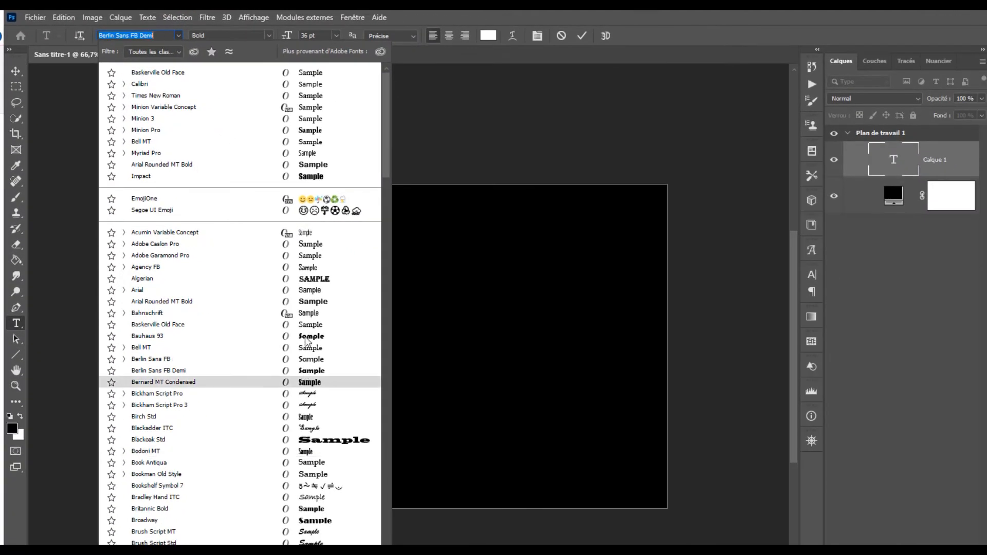
left_click(303, 280)
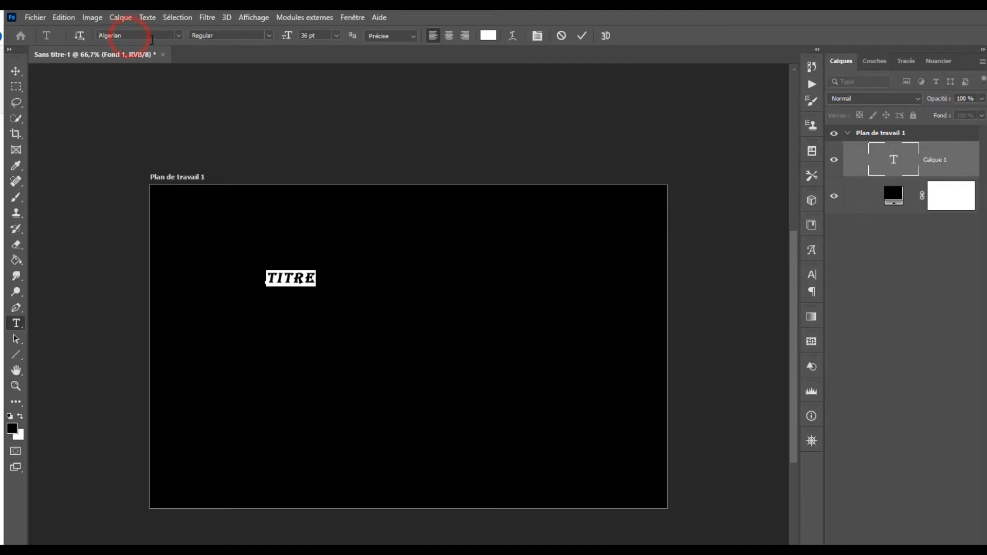
left_click(137, 33)
type("CALIB")
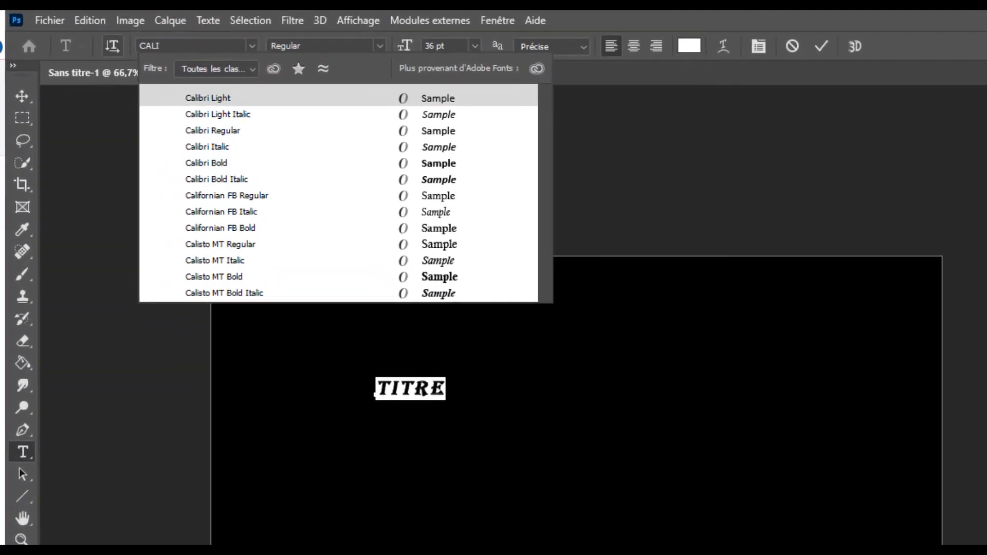
left_click(228, 161)
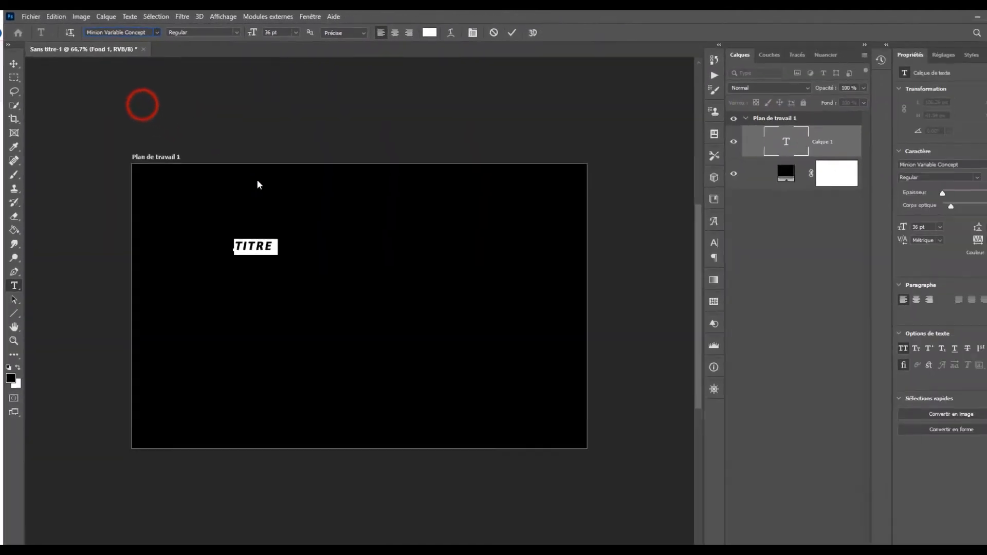
Set the TITRE text's size to 220 pt and move it to about the middle of the artboard.
left_click(275, 31)
key("Return")
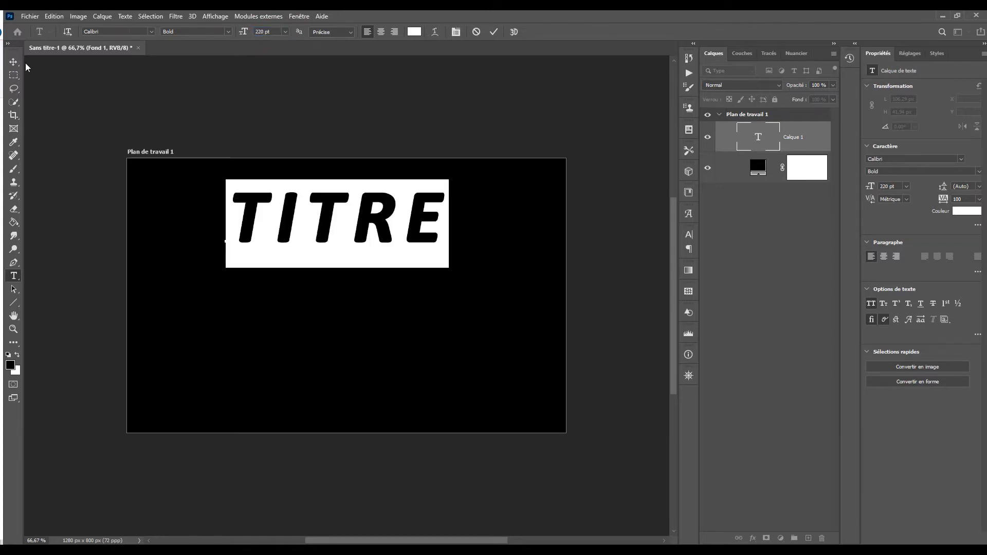
left_click(13, 62)
left_click_drag(327, 215, 338, 267)
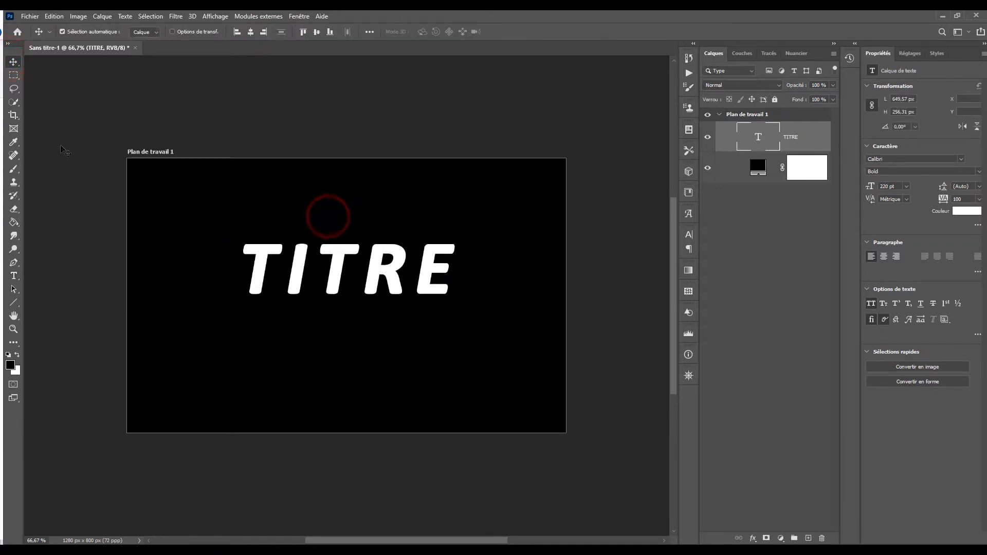
Try the TITRE text without faux bold and without faux italic, turning each style back on.
left_click(13, 275)
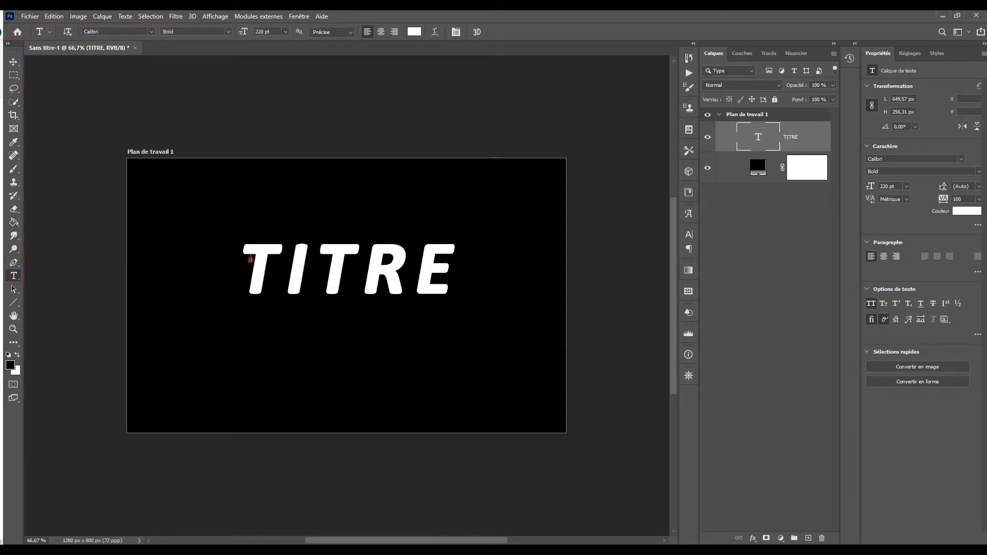
double_click(250, 258)
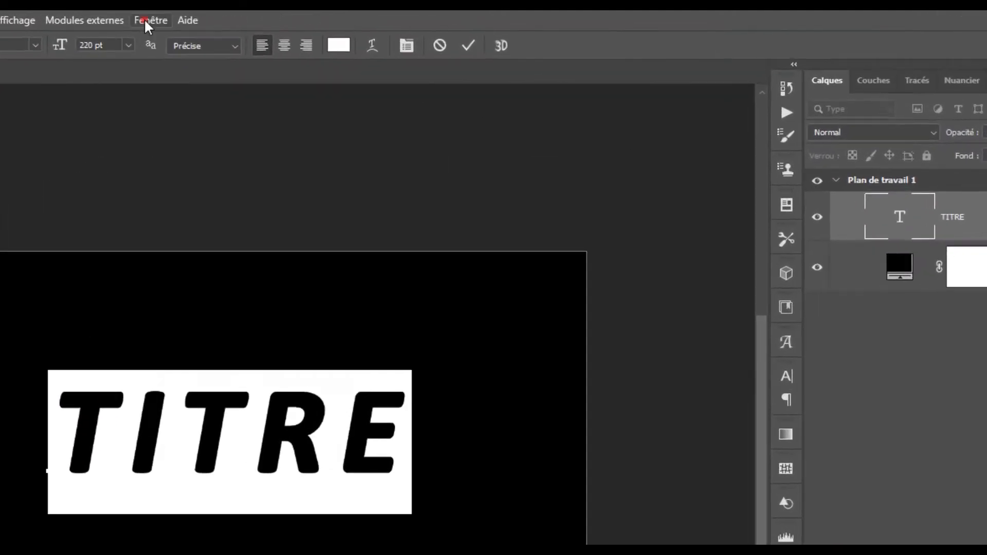
left_click(299, 17)
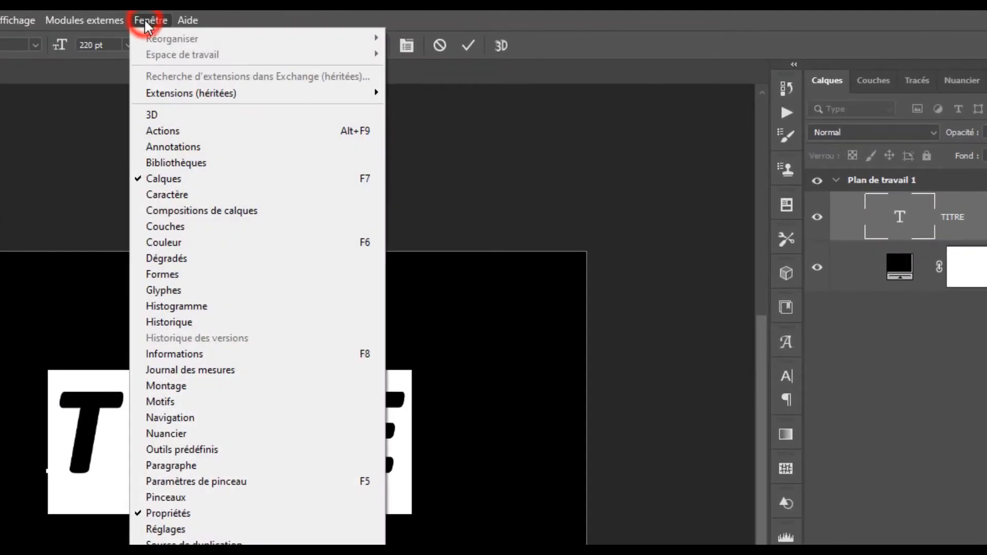
left_click(171, 194)
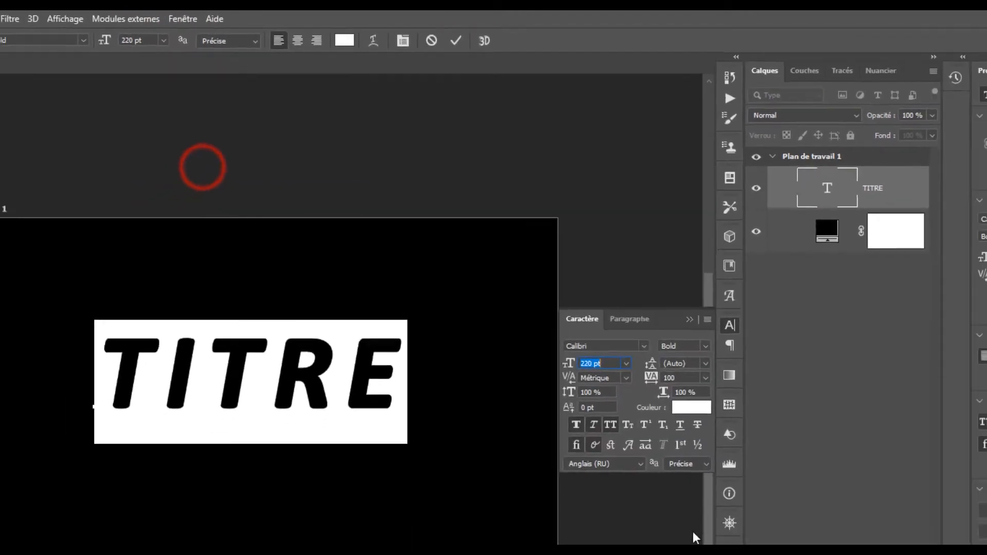
left_click(535, 338)
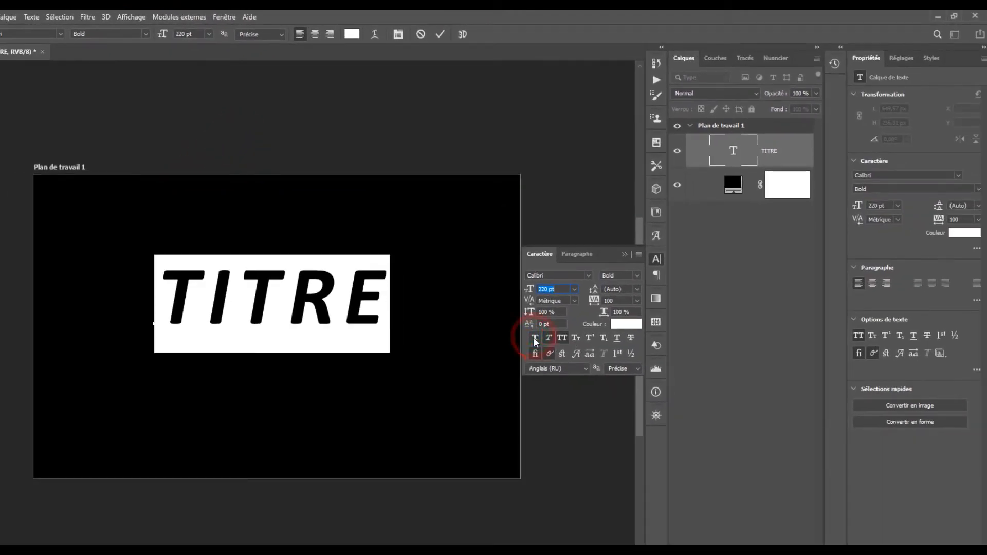
left_click(534, 338)
left_click(549, 338)
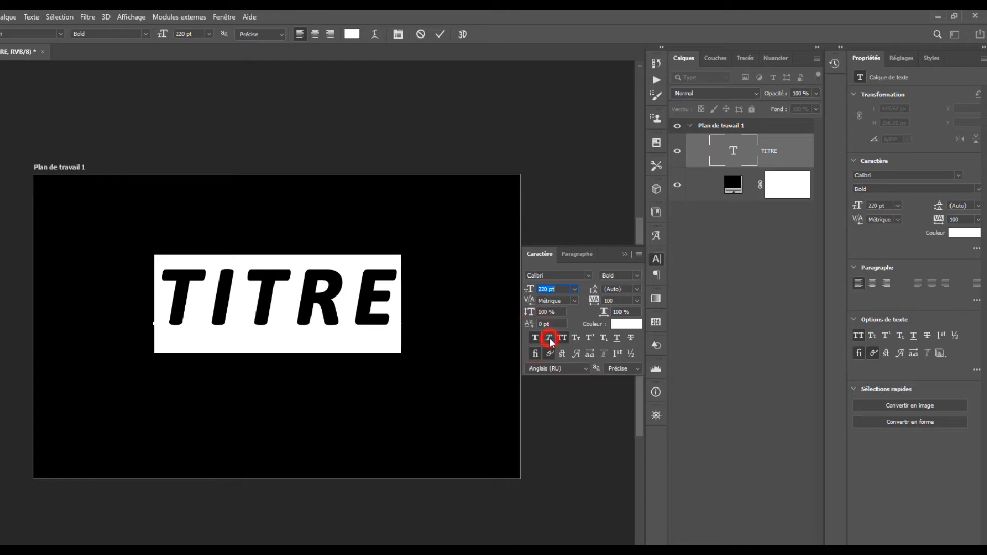
left_click(549, 338)
left_click(626, 255)
Lower the fill (Fond) of the TITRE layer until the letters are fully transparent.
left_click(744, 148)
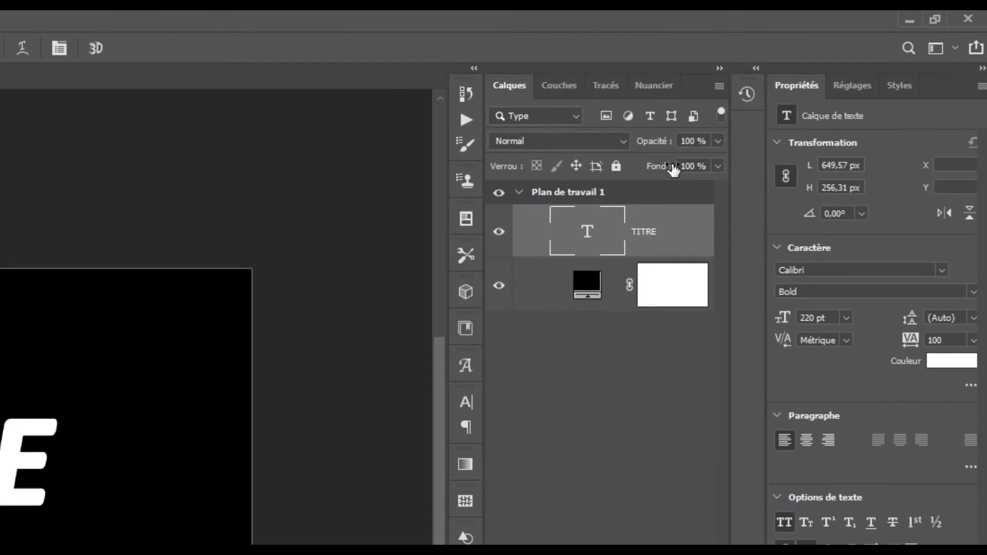
left_click(724, 166)
left_click_drag(711, 181, 620, 192)
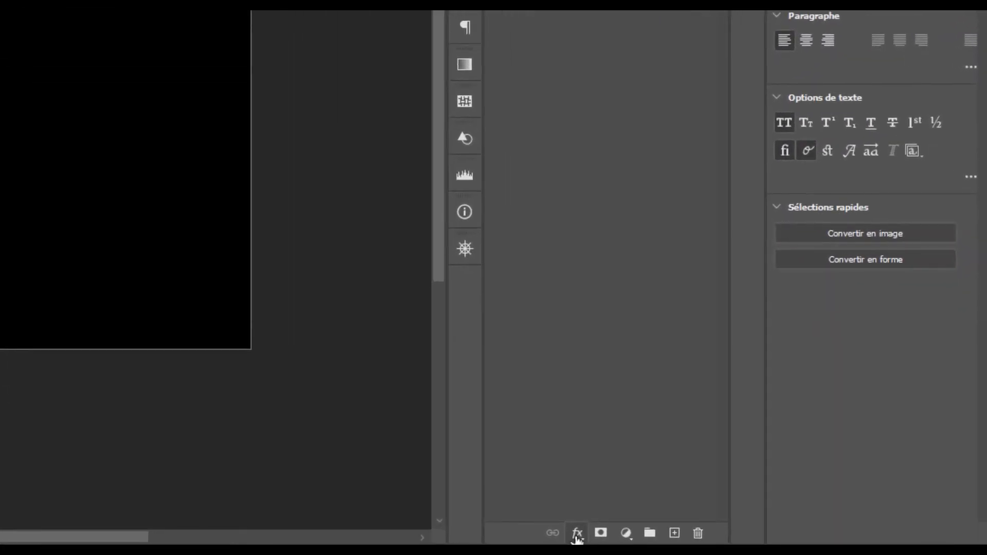
Add a Stroke (Contour) layer style to the TITRE layer and restore its default settings.
left_click(743, 538)
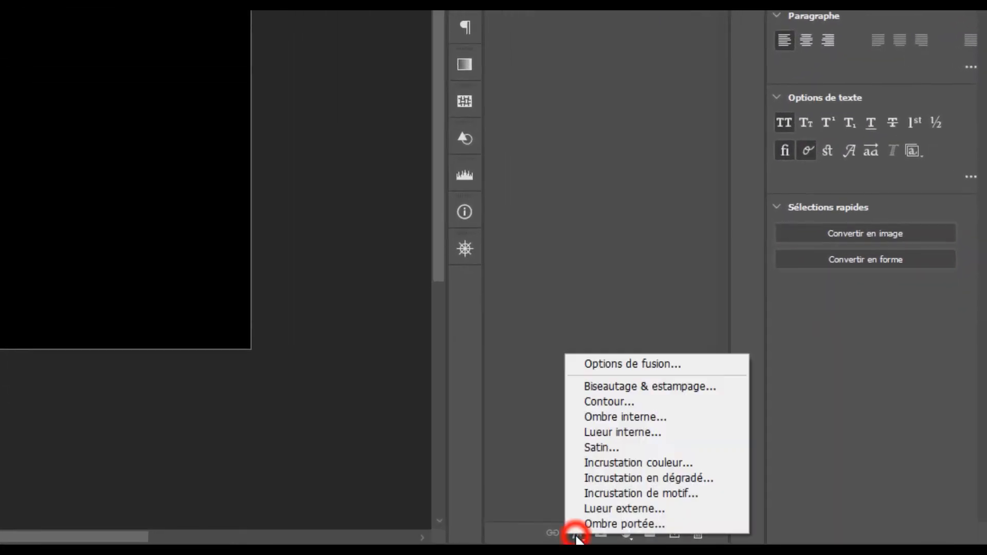
left_click(604, 401)
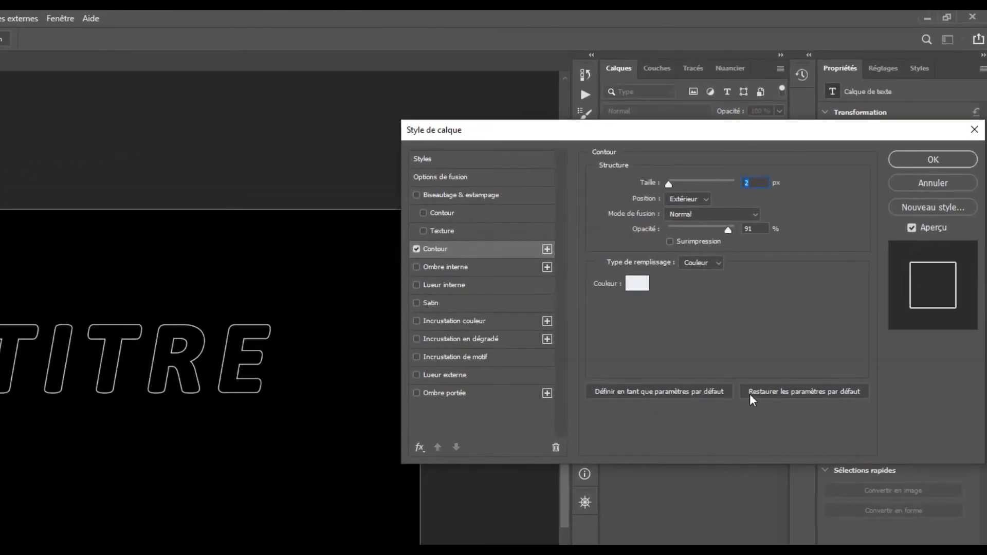
left_click(776, 392)
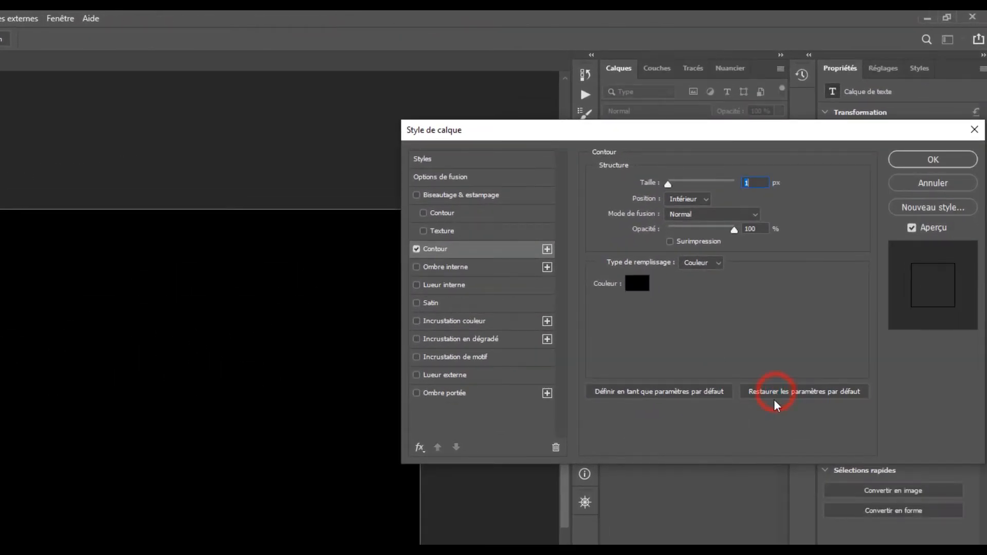
Set the stroke colour of the TITRE text to the dark blue 09648a.
left_click(636, 284)
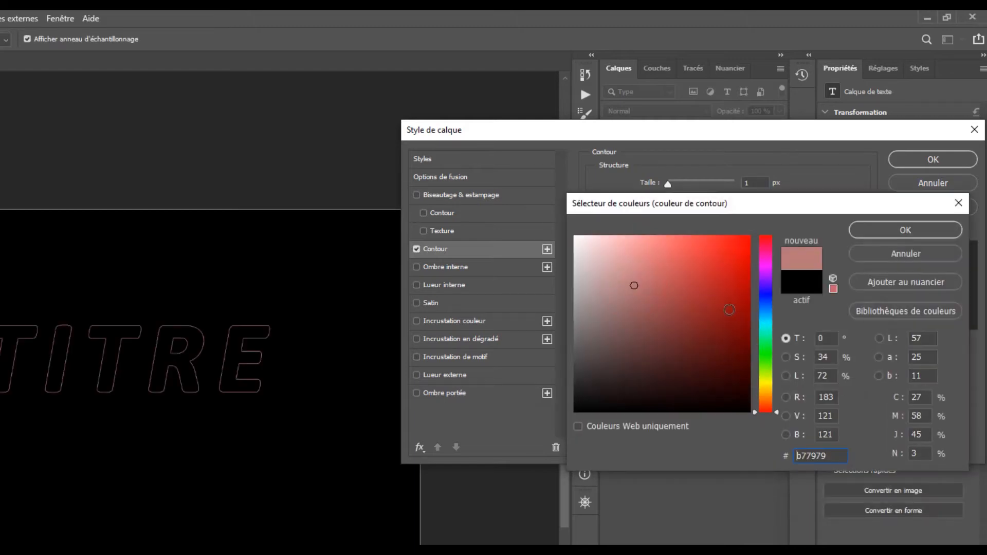
left_click(767, 322)
mouse_move(770, 323)
left_mouse_down()
mouse_move(770, 309)
mouse_move(774, 318)
left_mouse_up()
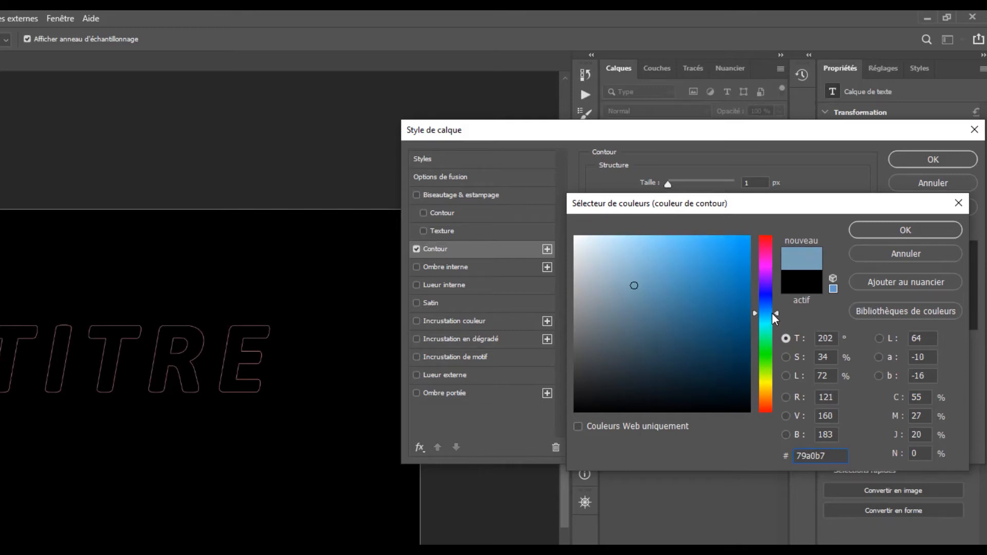
left_click(741, 308)
mouse_move(740, 307)
left_mouse_down()
mouse_move(728, 326)
mouse_move(774, 313)
mouse_move(739, 317)
left_mouse_up()
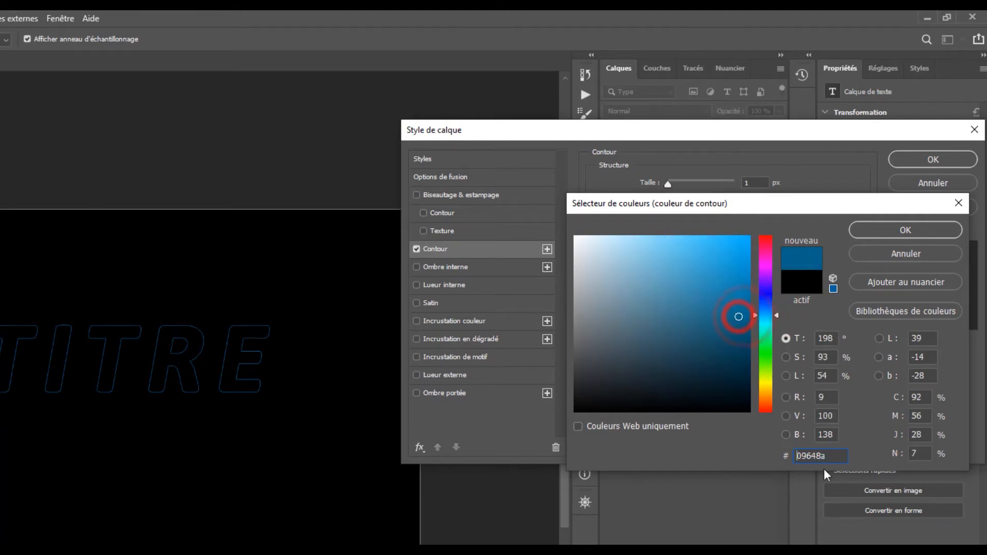
left_click_drag(833, 456, 782, 455)
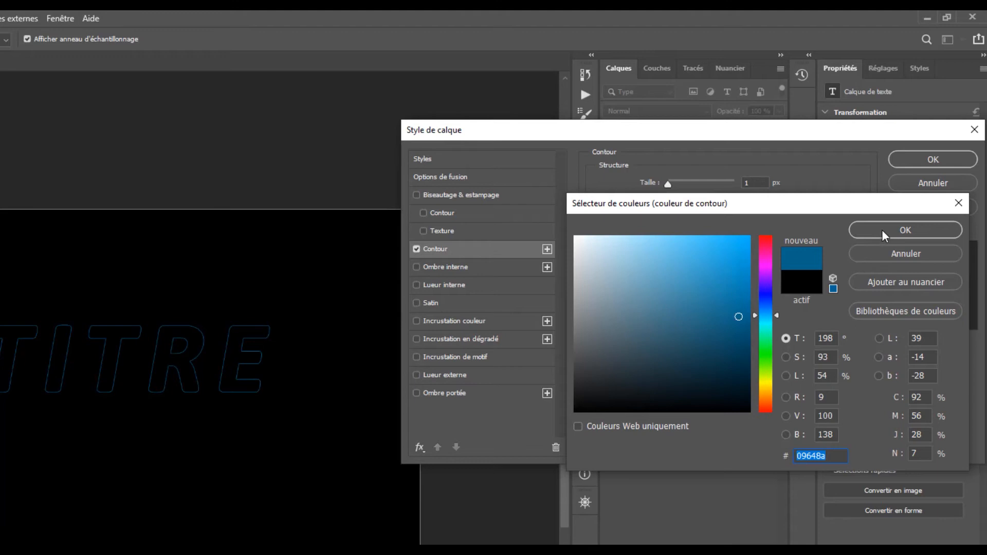
left_click_drag(829, 458, 789, 458)
left_click(878, 230)
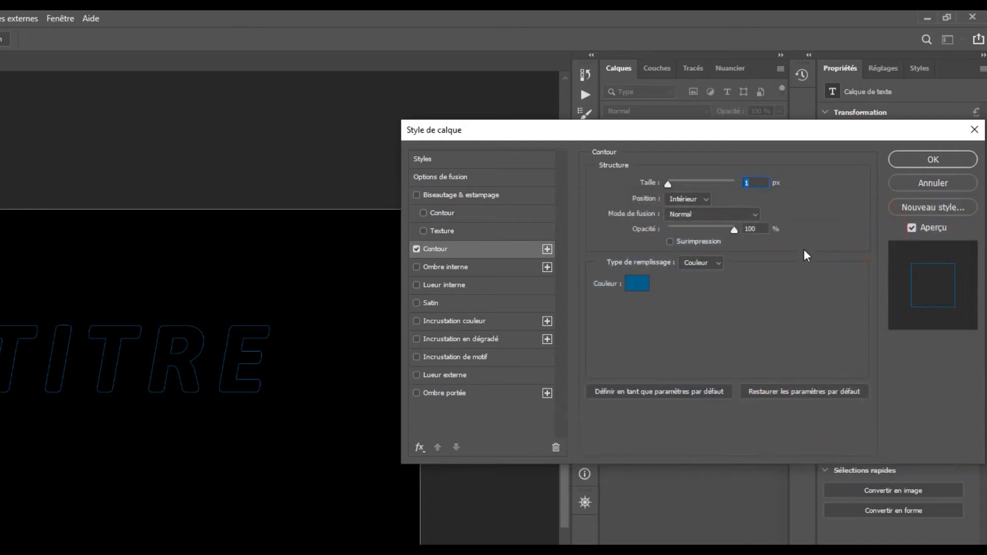
Set the stroke size of the TITRE text to 5 px and add an Outer Glow (Lueur externe) with its default settings.
left_click_drag(758, 184, 720, 186)
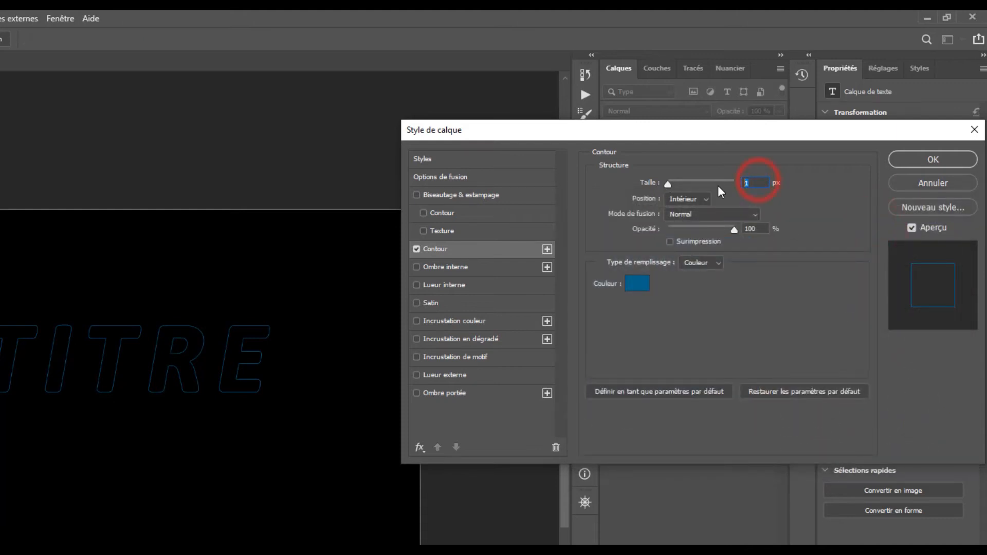
type("5")
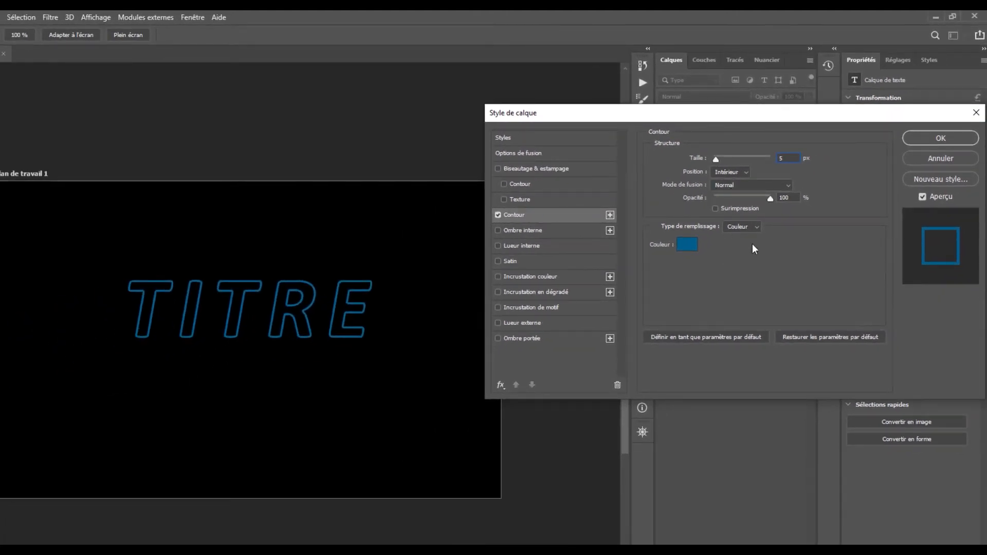
left_click(523, 322)
left_click(825, 352)
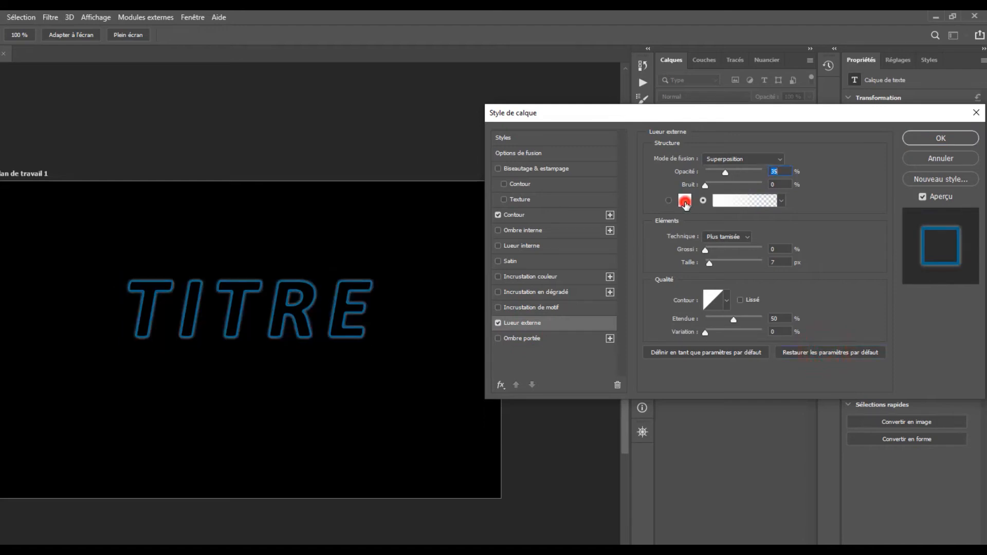
Set the outer glow colour of the TITRE text to the dark blue 09648a.
left_click(685, 202)
double_click(842, 392)
type("09648a")
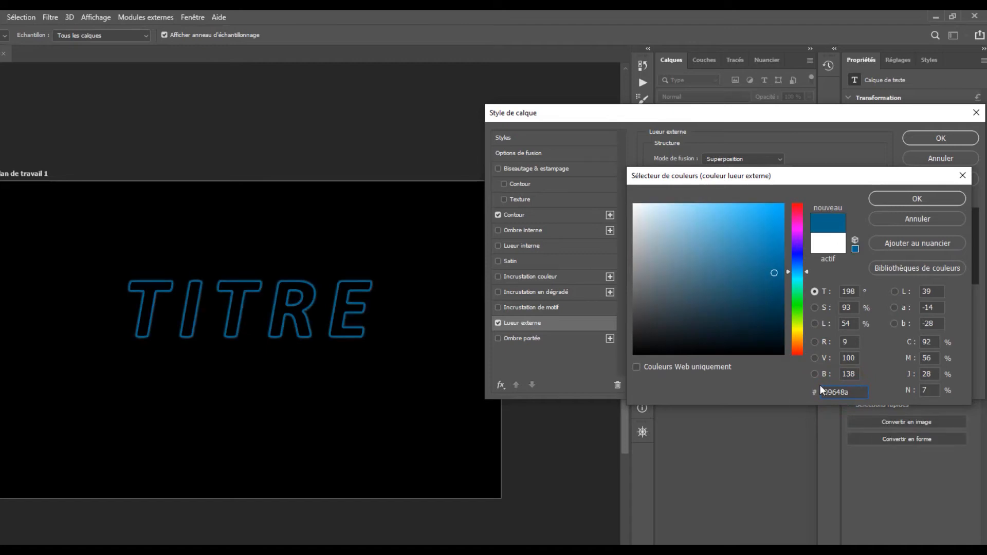
left_click(917, 200)
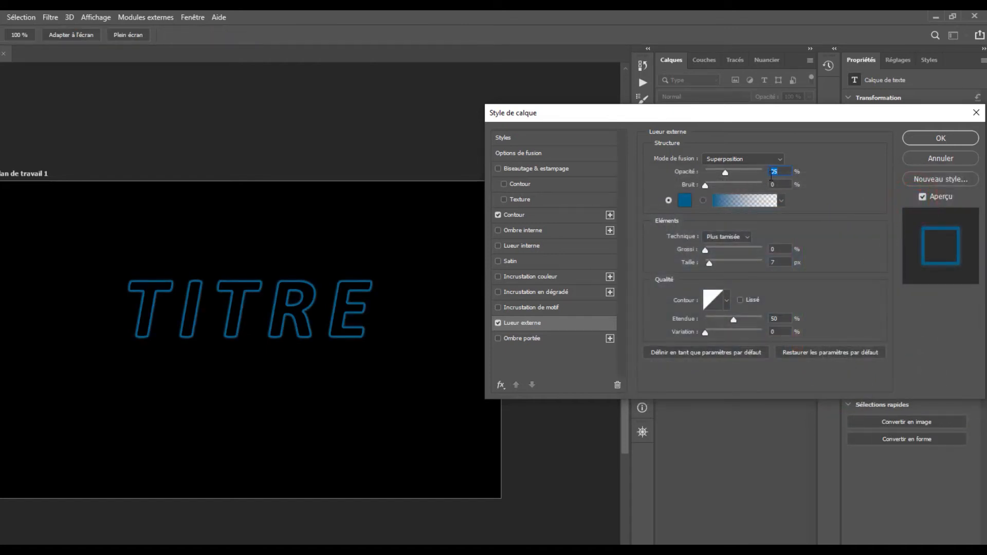
Set the outer glow of the TITRE text to 40 % opacity and a size of 35 px.
type("40")
type("35")
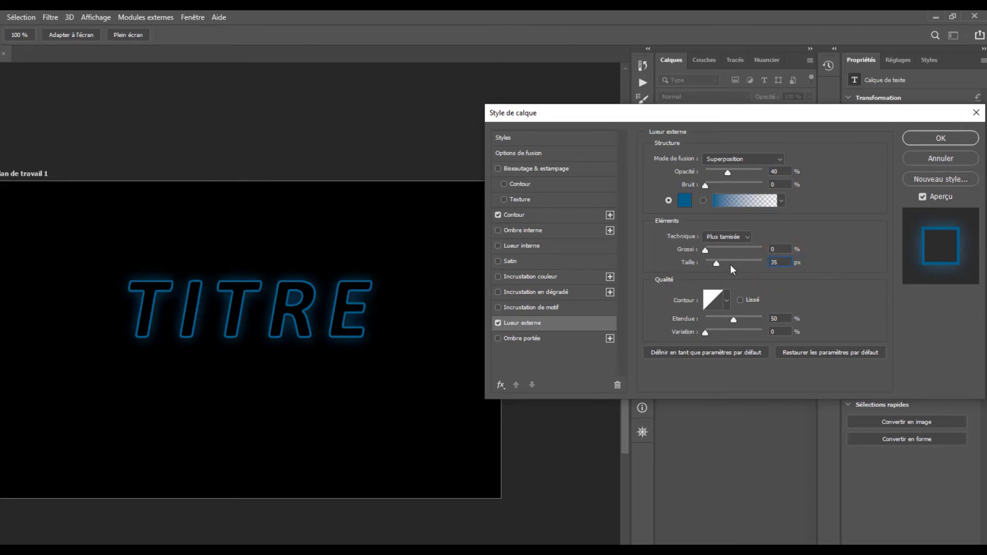
left_click_drag(717, 263, 718, 265)
left_click_drag(718, 264, 717, 263)
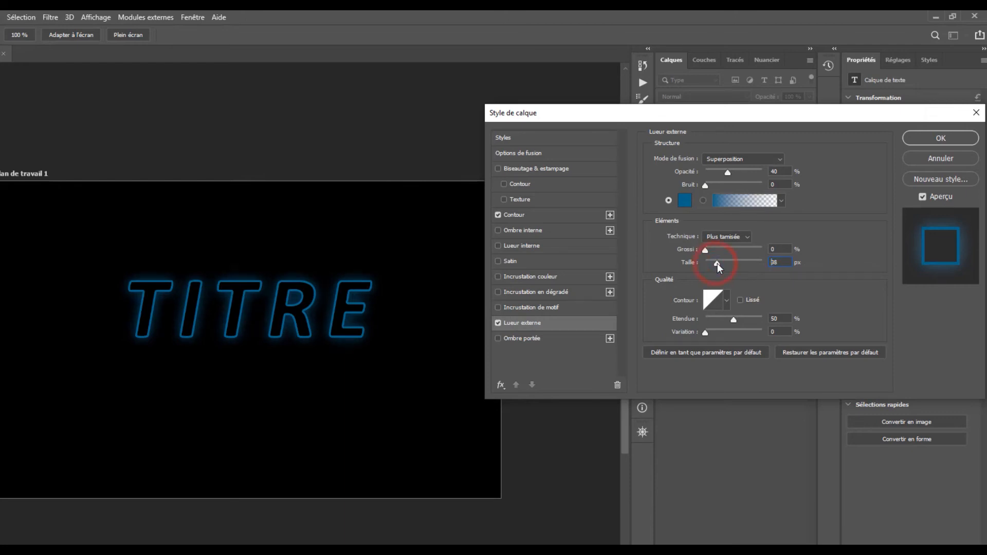
left_click_drag(718, 266, 718, 267)
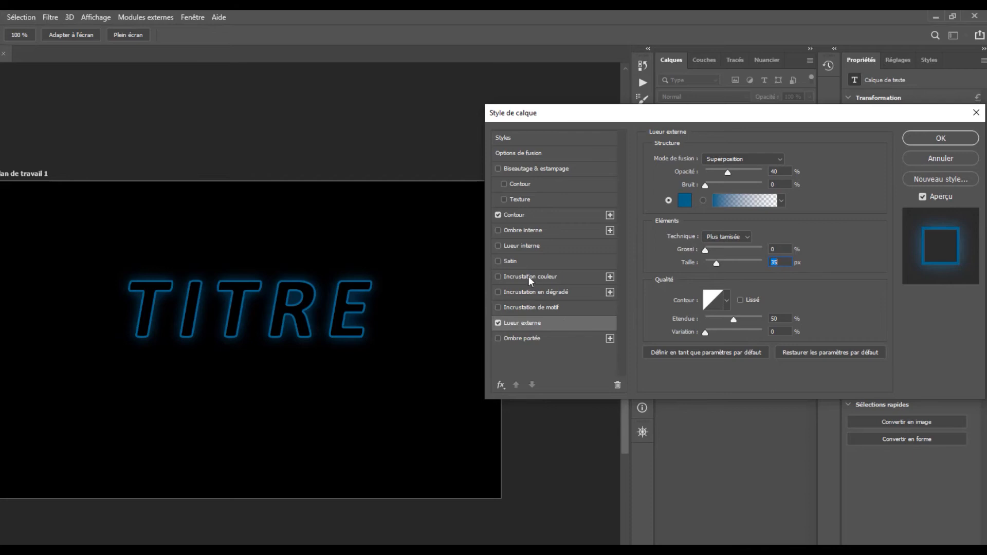
Add an Inner Glow (Lueur interne) at 40 % opacity and 24 px size to the TITRE text and apply the layer style.
left_click(519, 247)
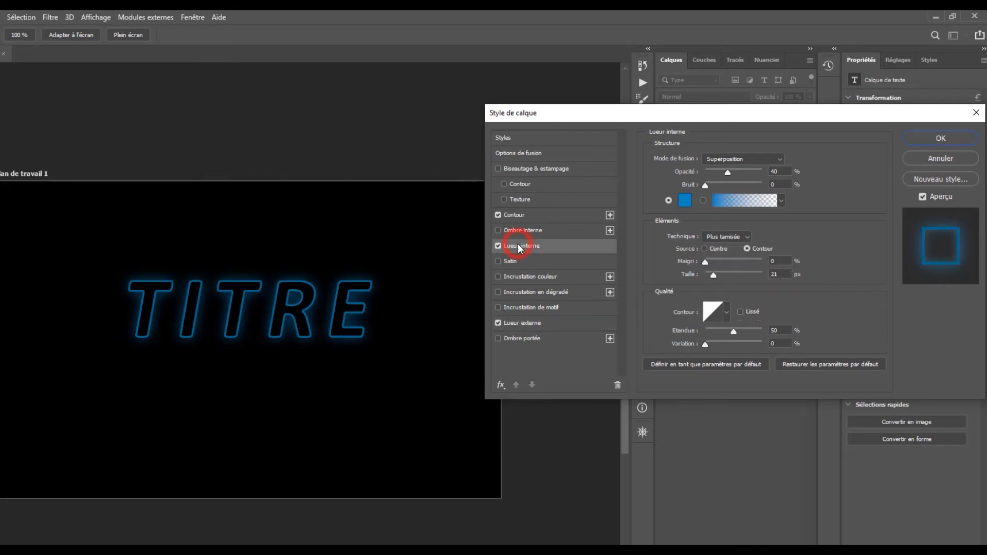
left_click(730, 174)
left_click(779, 173)
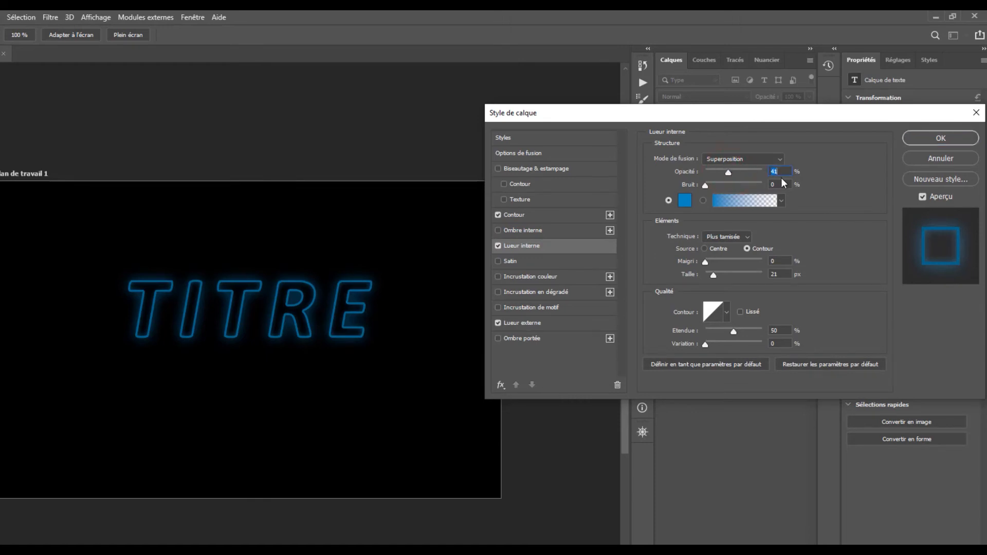
type("45")
type("35")
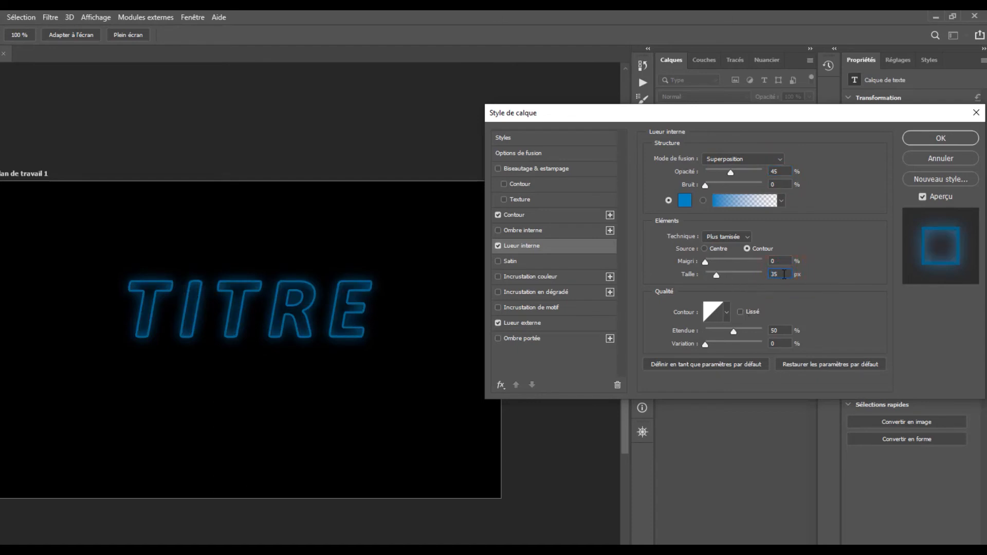
type("4030")
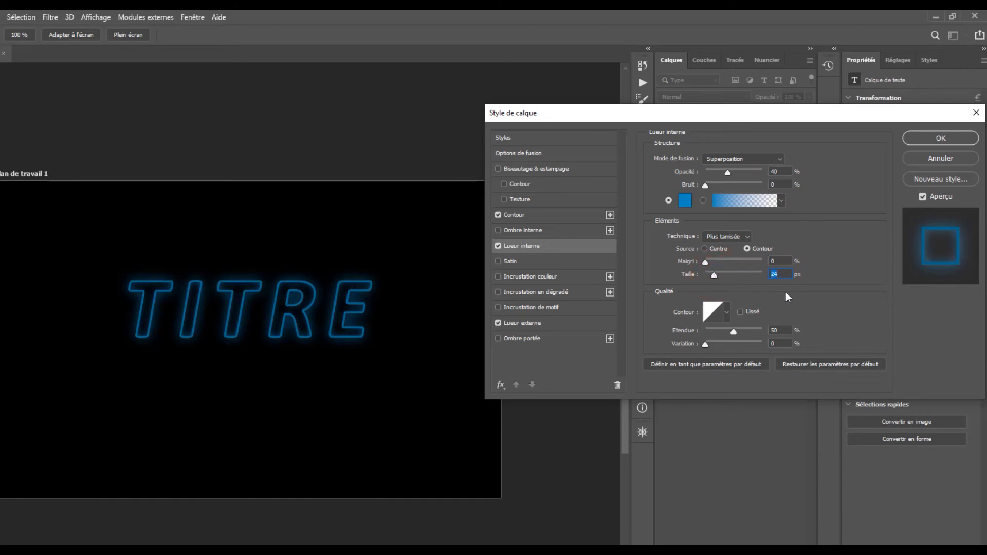
left_click(952, 140)
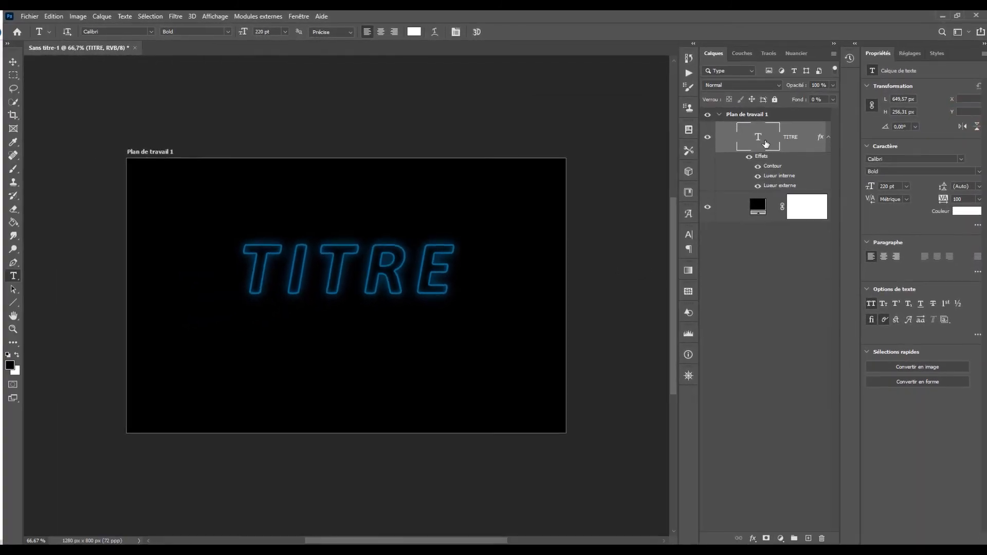
Duplicate the TITRE text layer and place the copy directly below the original word on the artboard.
left_click(754, 138)
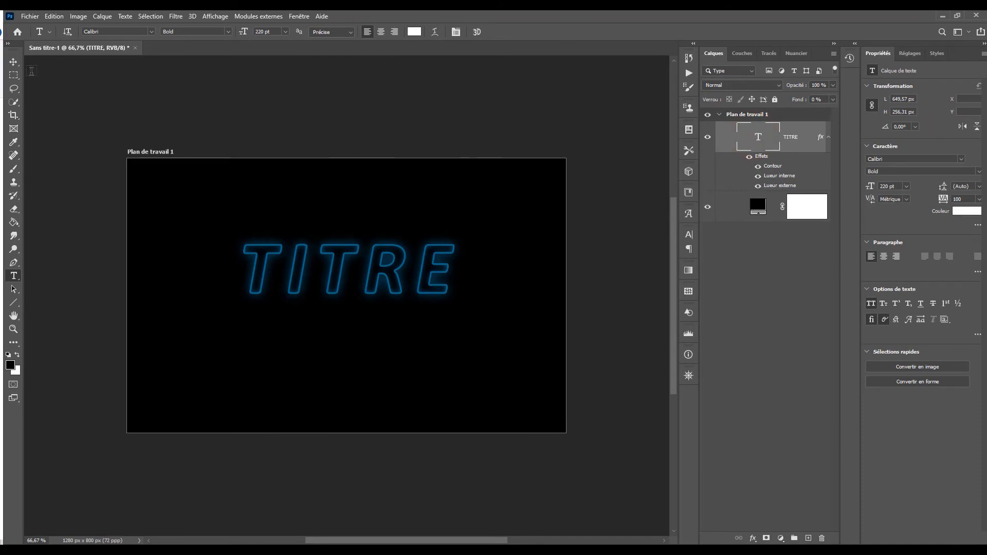
left_click(13, 61)
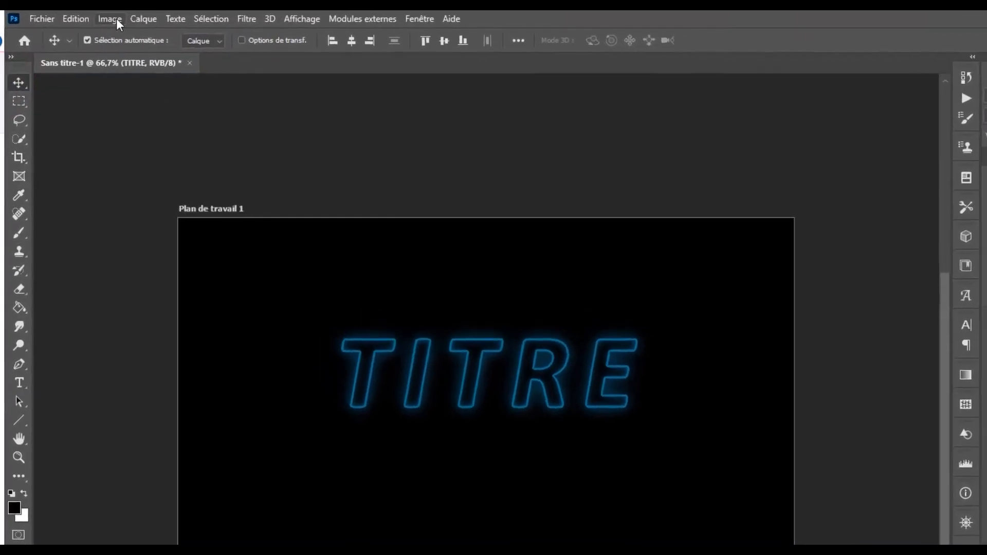
left_click(108, 17)
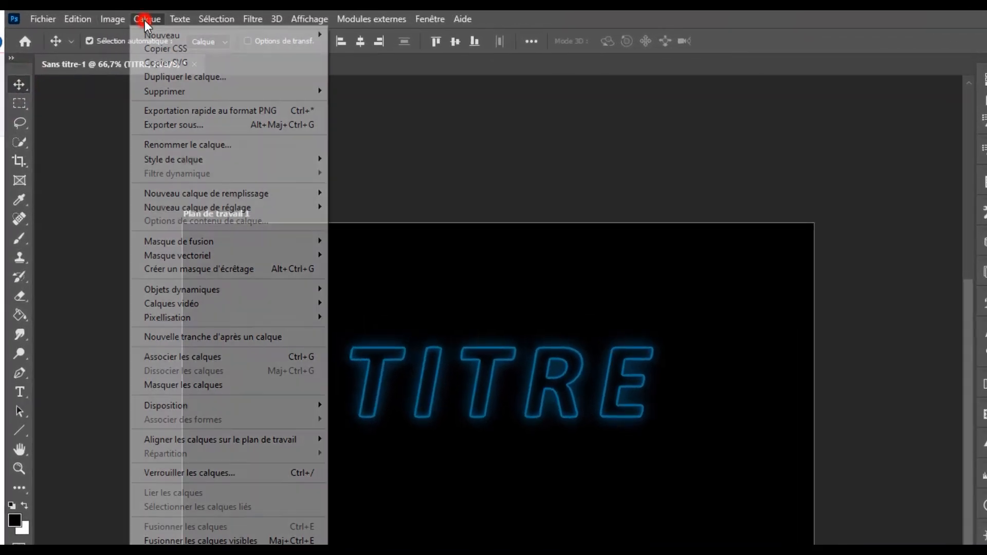
mouse_move(111, 29)
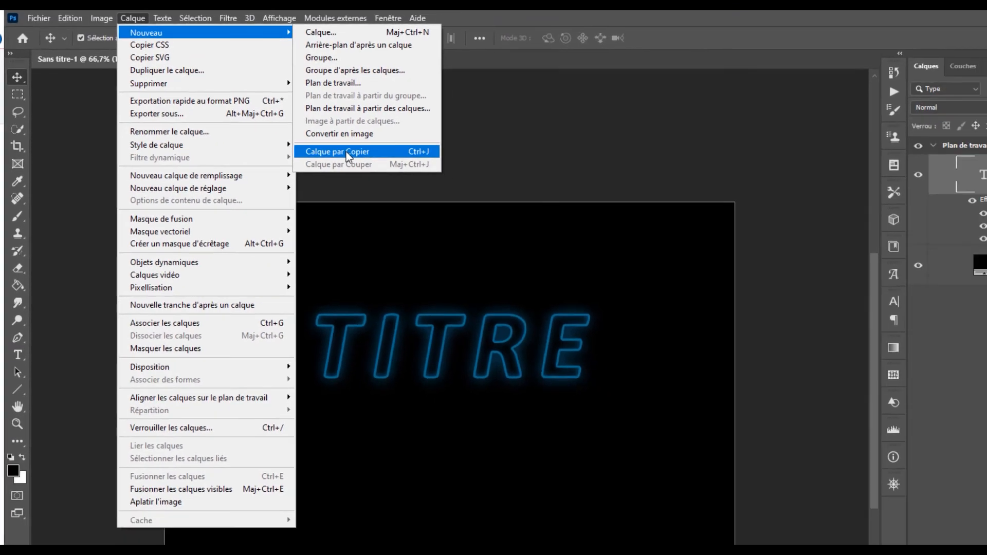
left_click(383, 167)
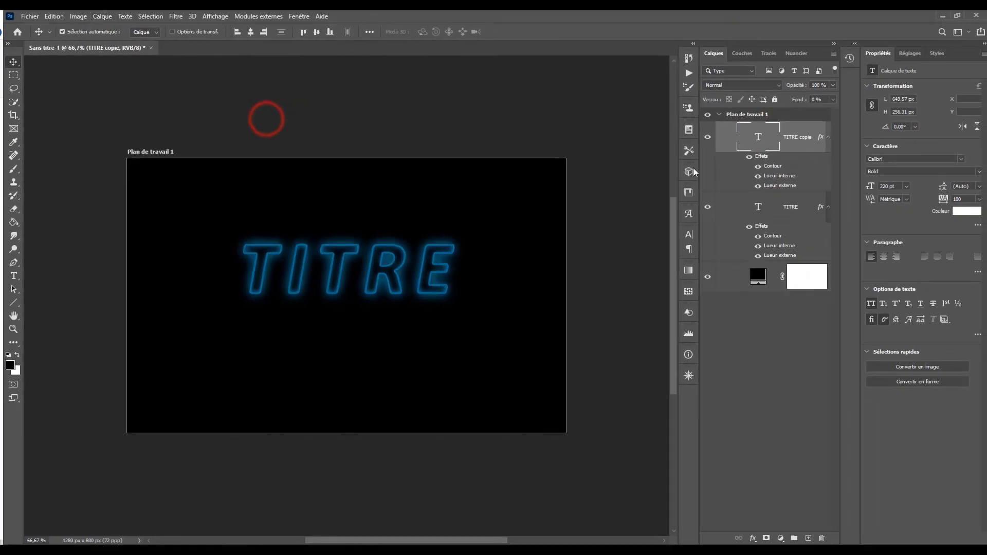
left_click_drag(336, 275, 332, 352)
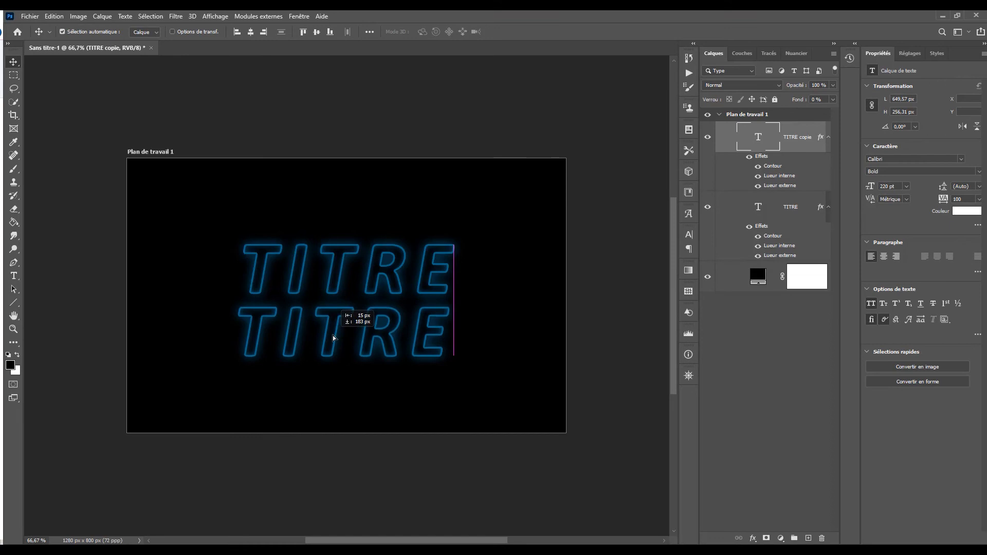
Replace the lower copy's text with LUMINEUX and shift the word so it fits within the artboard beneath TITRE.
left_click(15, 278)
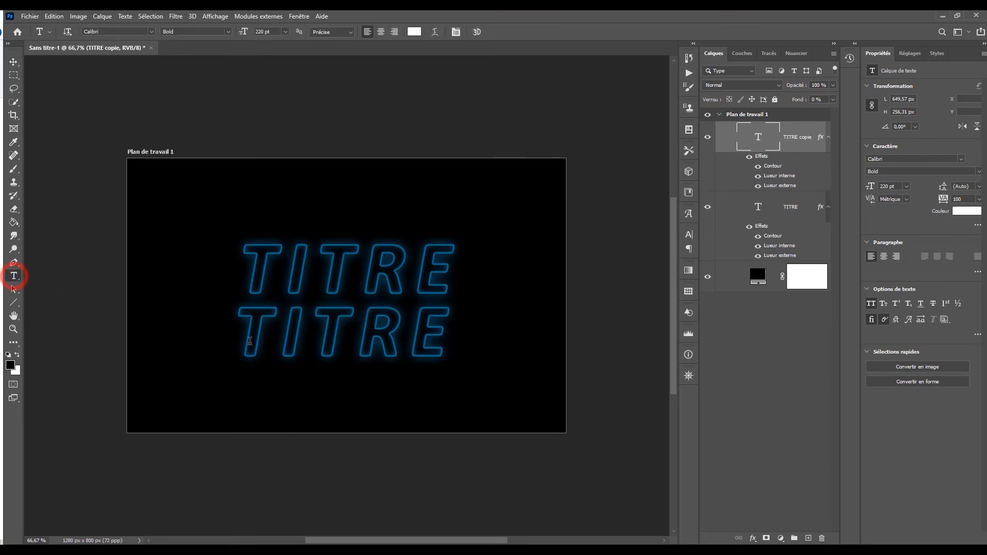
left_click_drag(243, 325, 445, 352)
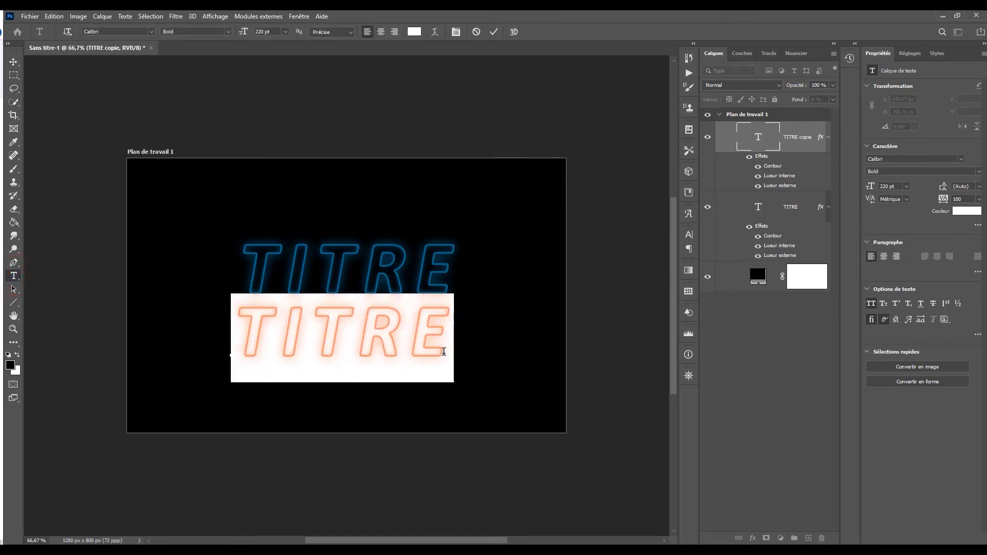
type("L")
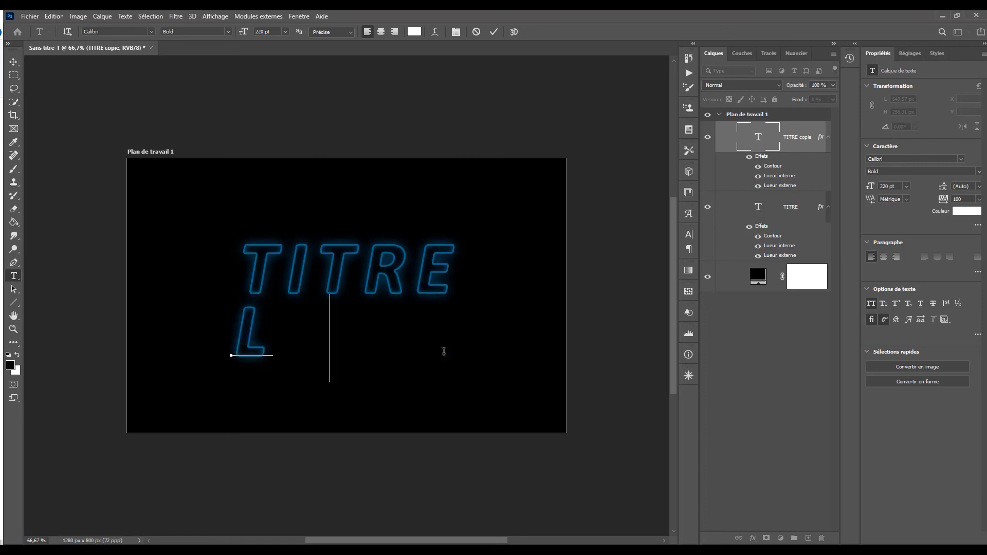
type("UMINE")
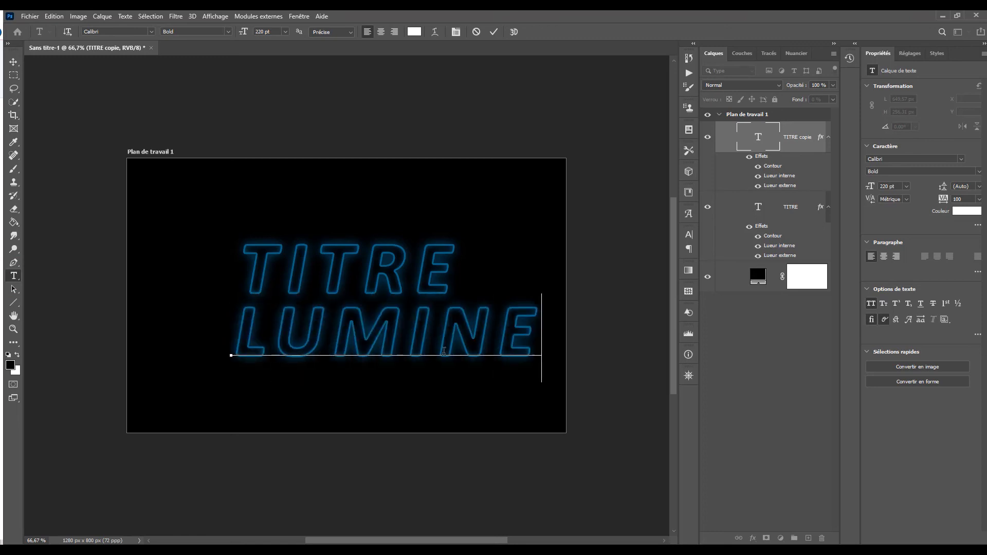
type("UX")
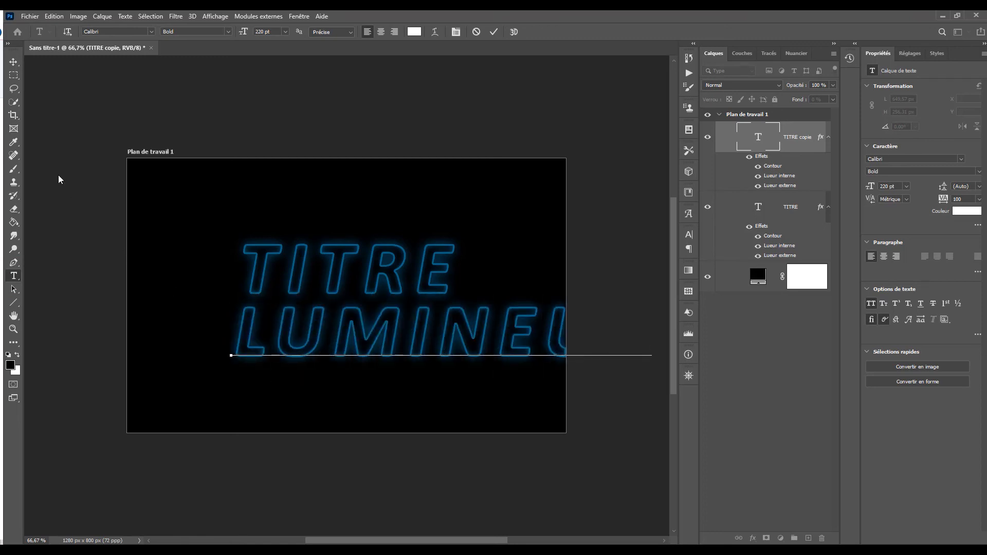
left_click(14, 62)
left_click_drag(383, 338, 292, 345)
Move the TITRE text slightly up, away from LUMINEUX, and centre it horizontally on the artboard.
double_click(331, 263)
left_click(357, 260)
left_click(786, 136)
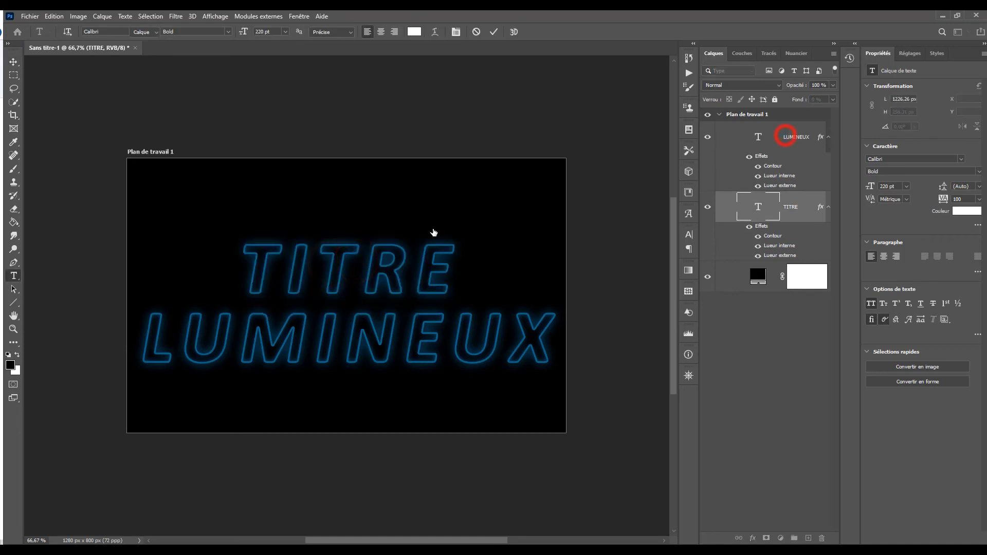
key("v")
left_click_drag(346, 263, 351, 249)
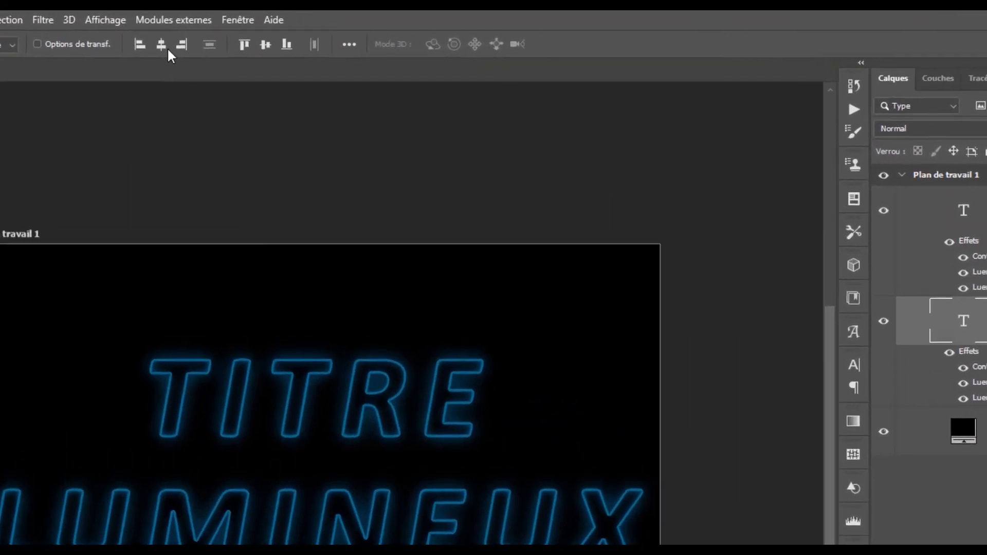
left_click(158, 47)
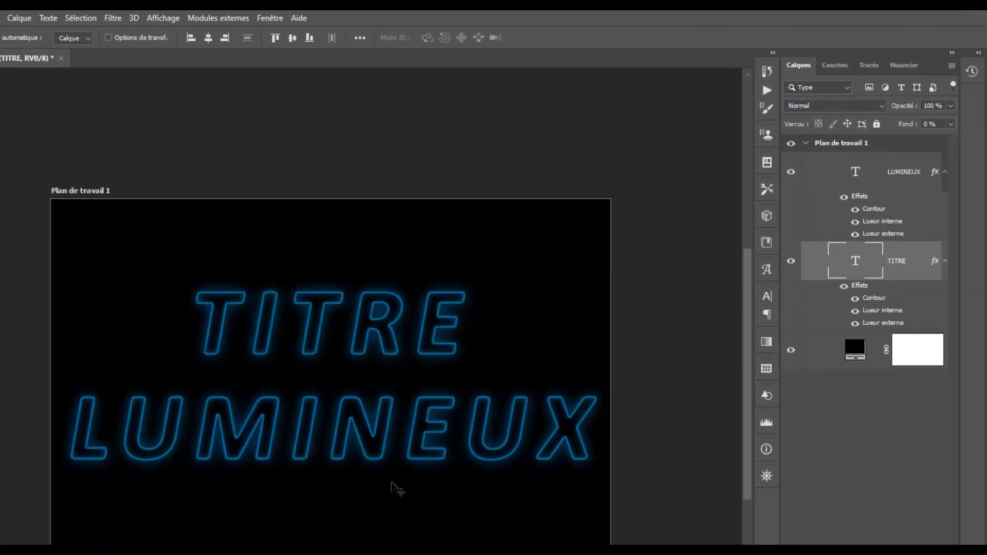
Recheck the horizontal centring of TITRE on the artboard and move LUMINEUX slightly up towards it.
left_click(375, 442)
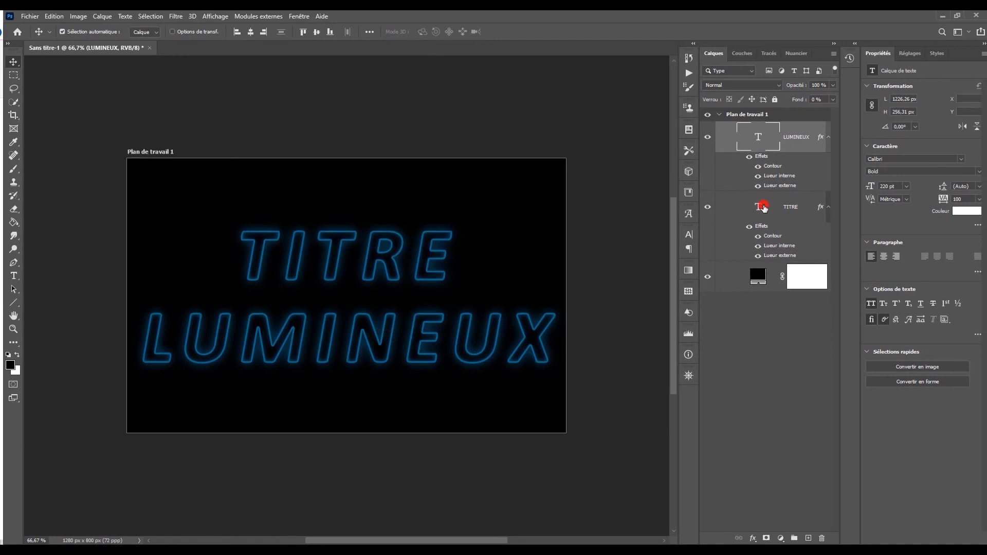
left_click(764, 207)
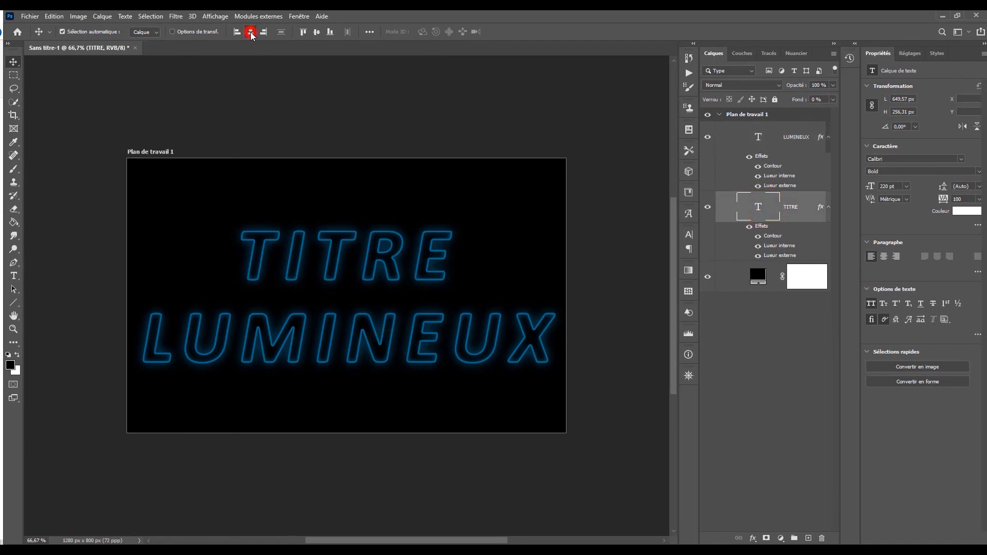
left_click_drag(367, 343, 364, 335)
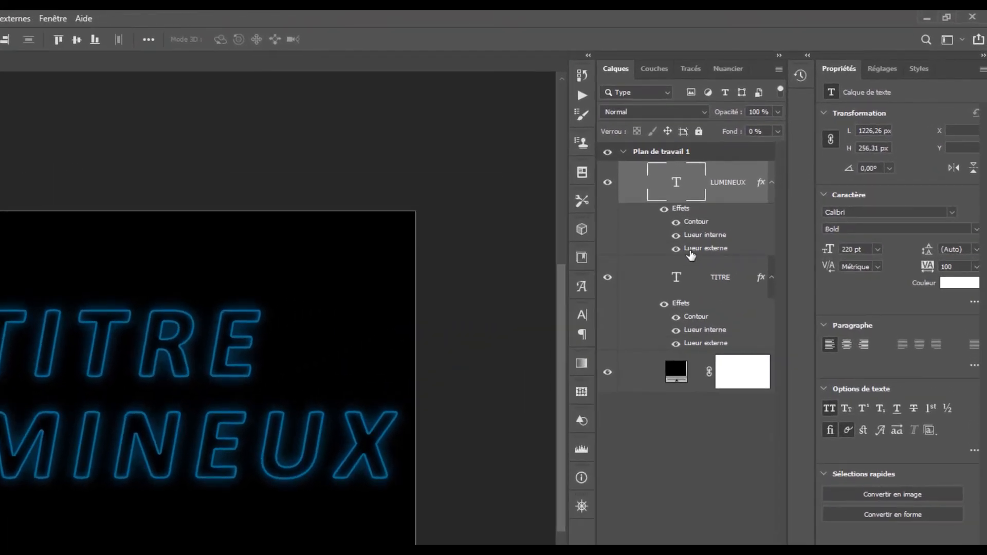
Change the outer glow of the LUMINEUX layer to 61 % opacity and 24 px size and apply it.
double_click(705, 248)
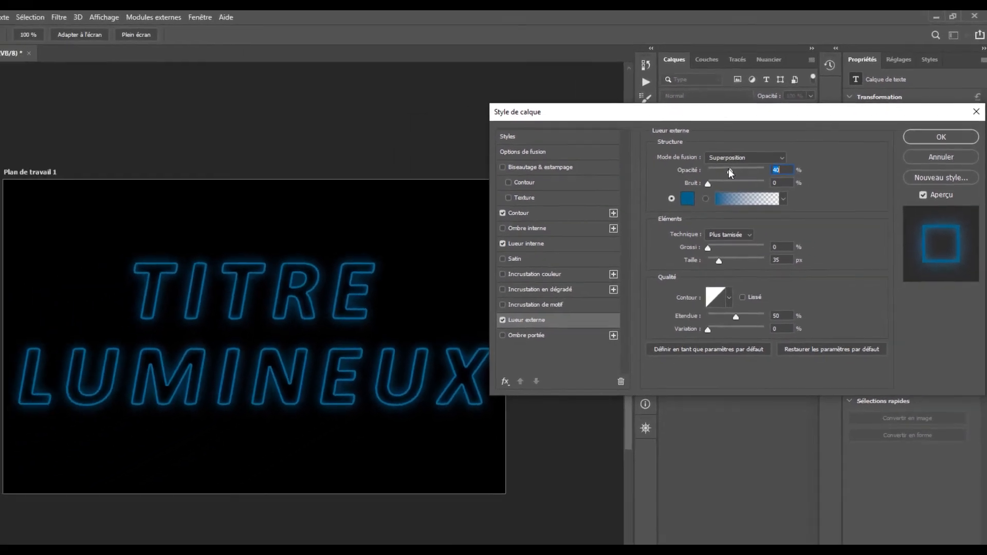
left_click(692, 200)
mouse_move(744, 165)
left_mouse_down()
mouse_move(736, 168)
mouse_move(753, 166)
left_mouse_up()
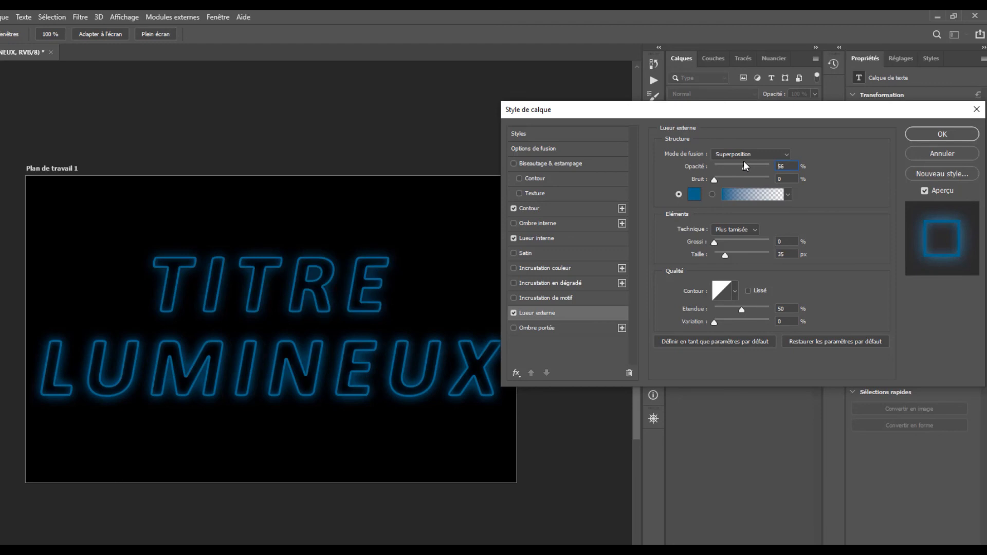
left_click_drag(748, 162, 748, 161)
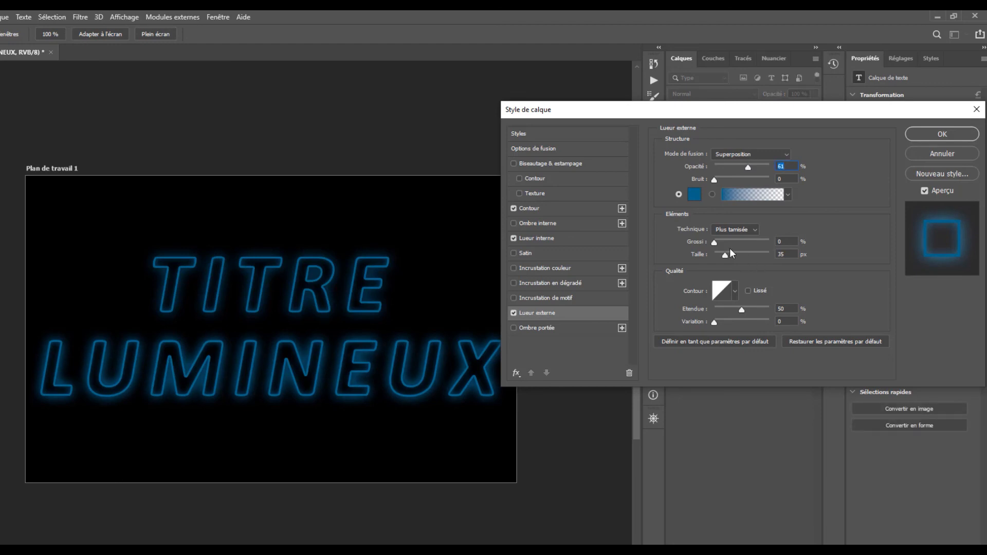
left_click_drag(729, 256, 725, 257)
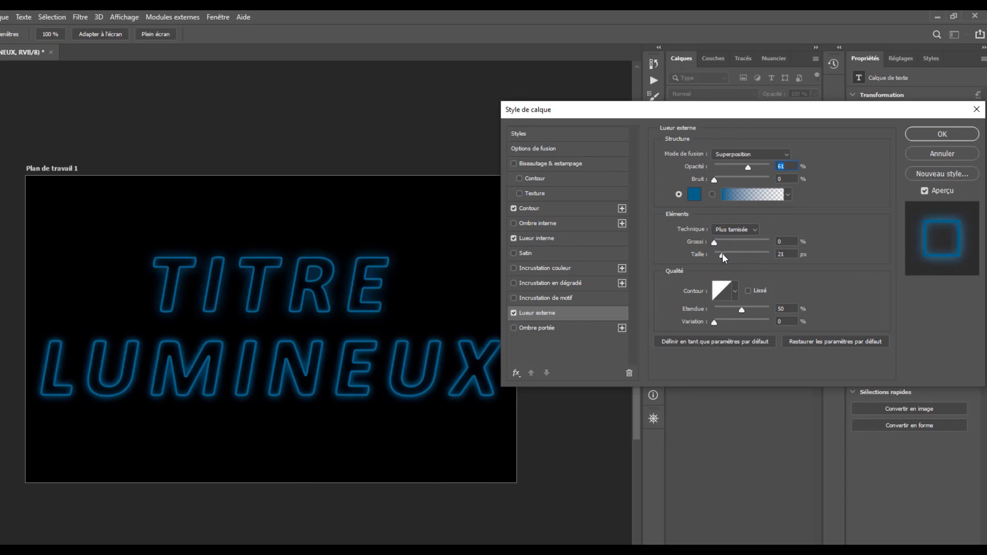
left_click(933, 134)
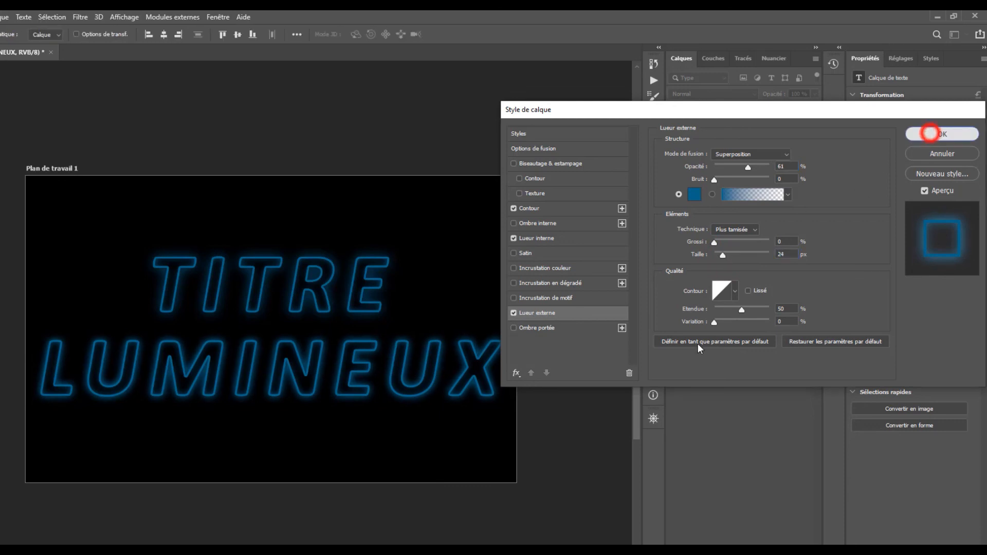